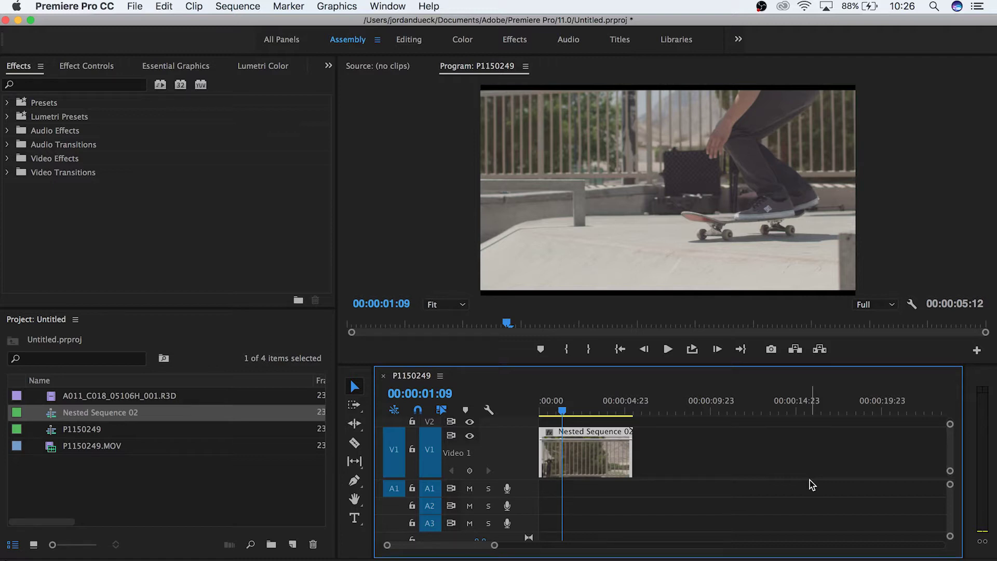
Check the Nested Sequence 02 Speed/Duration settings, close them unchanged, and replay from the start
right_click(582, 457)
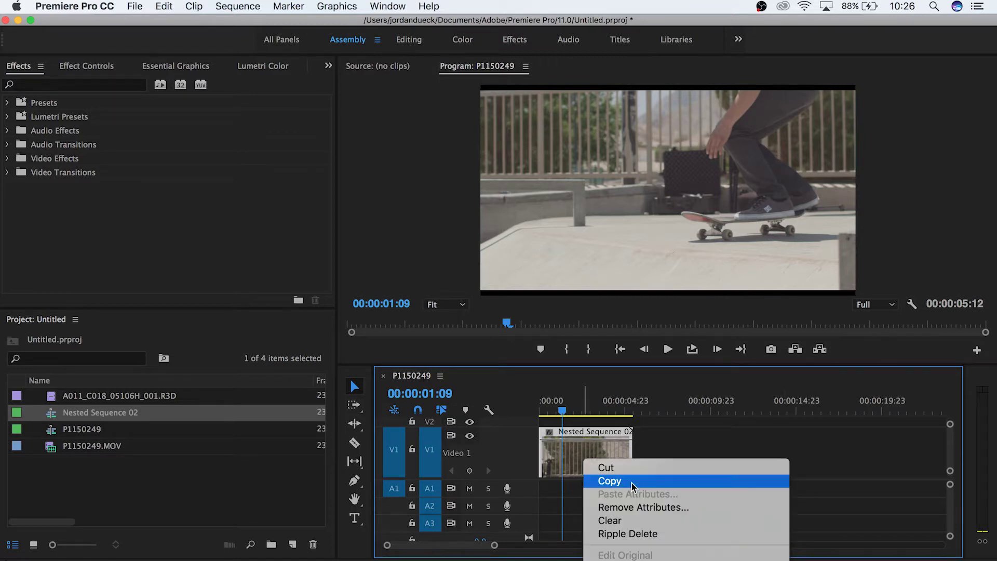
scroll(634, 478, down, 10)
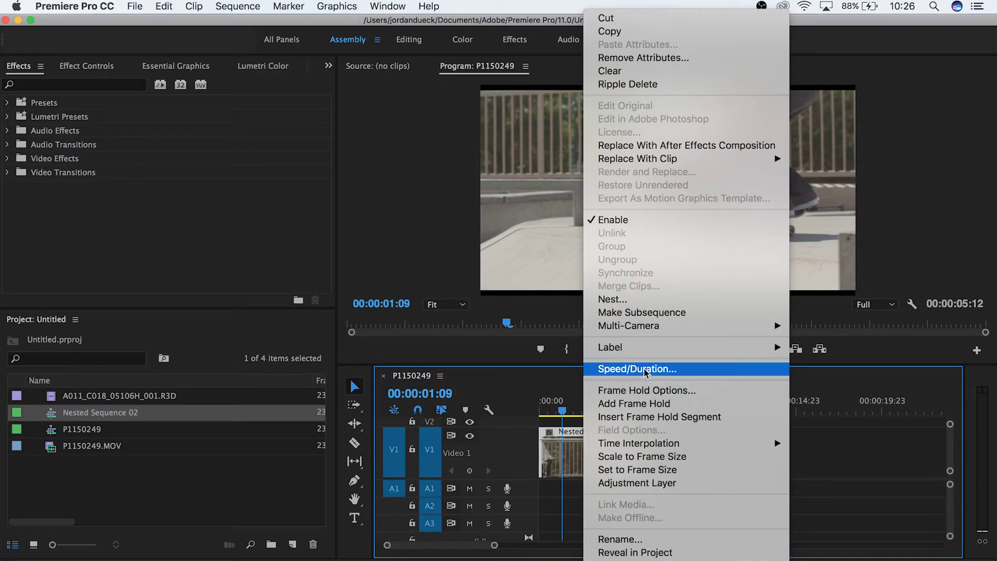
click(646, 370)
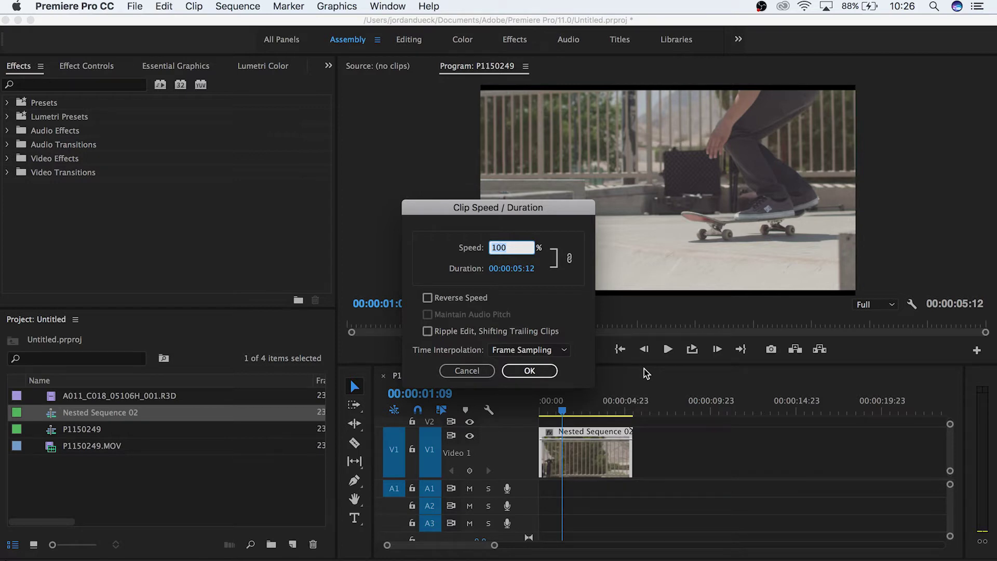
click(529, 370)
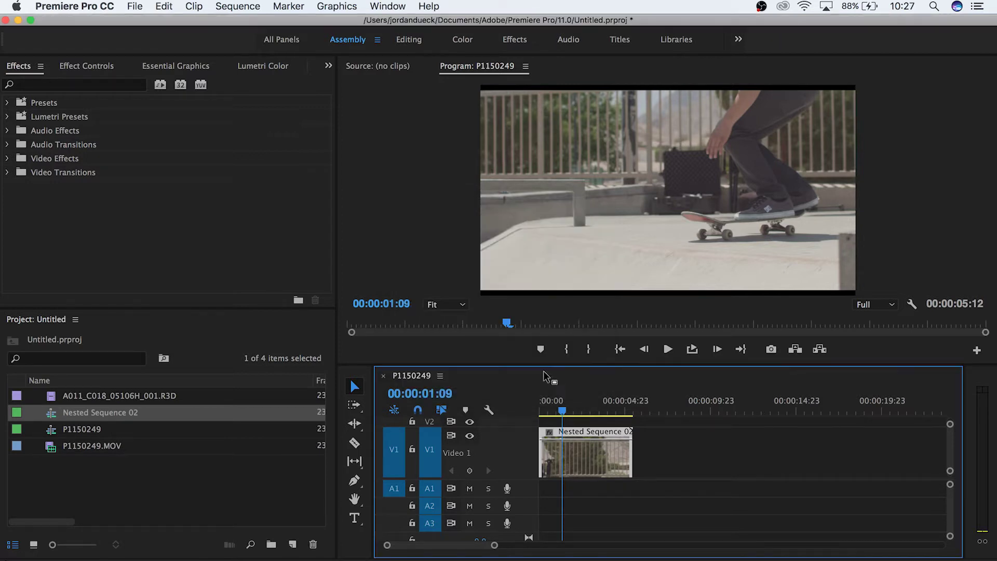
drag(543, 404, 540, 405)
key(space)
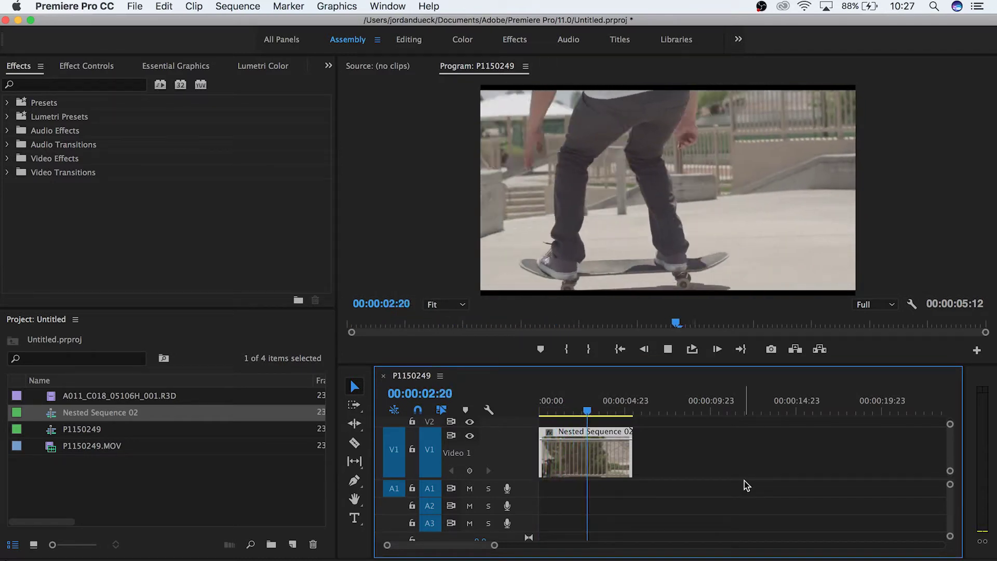
Speed Nested Sequence 02 up to 200% and play it from the start
right_click(604, 462)
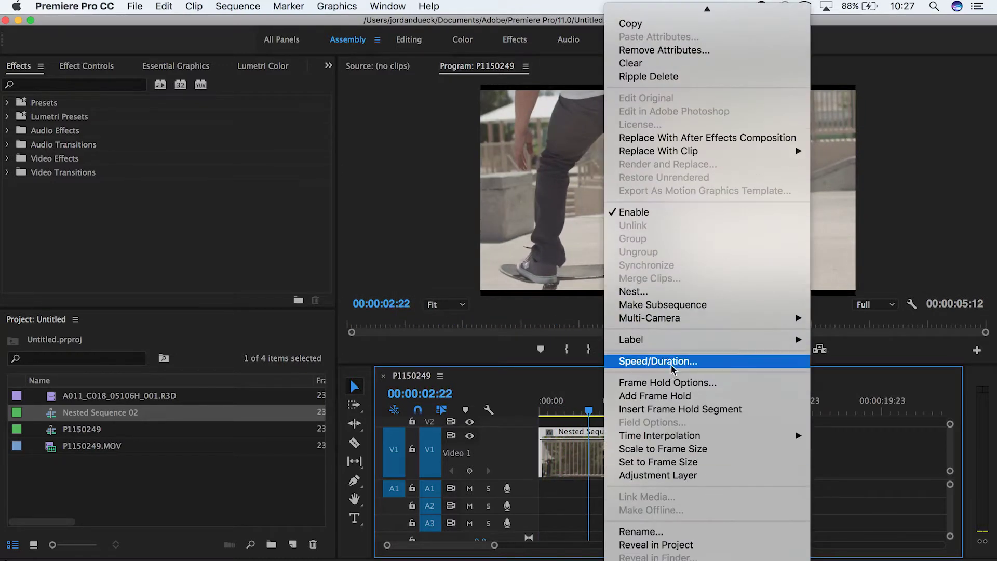
click(671, 361)
text(200)
key(Return)
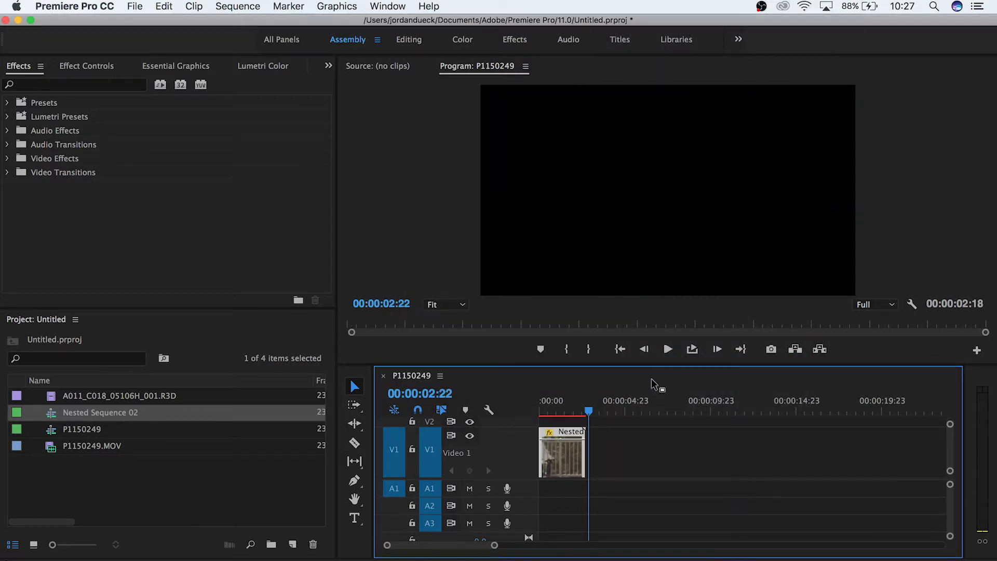
click(542, 410)
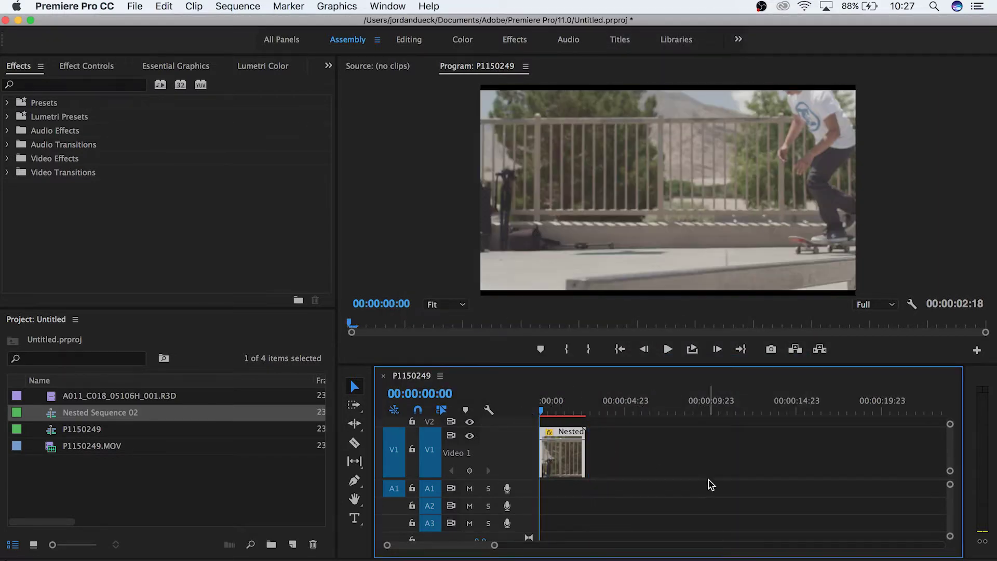
key(space)
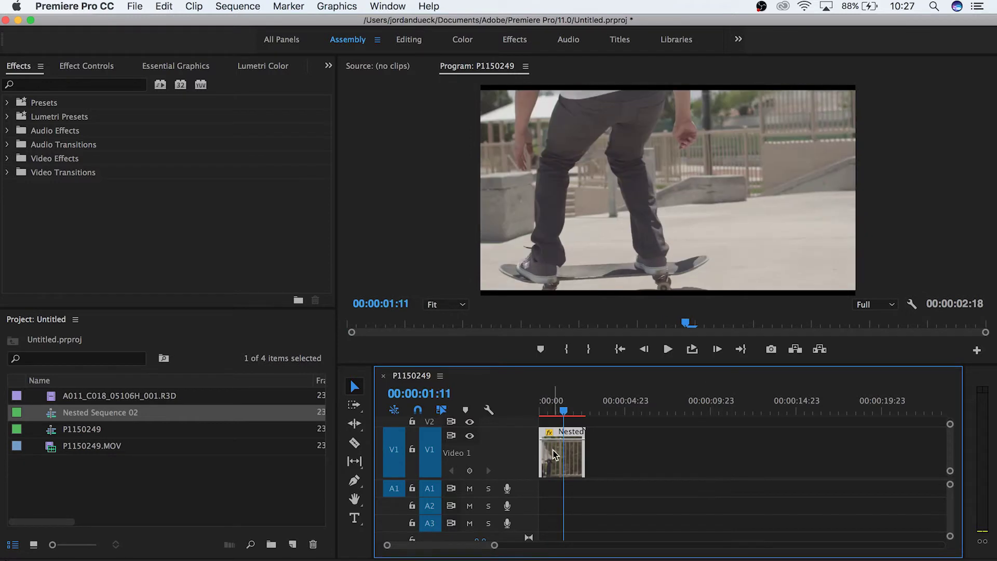
Slow the clip to 50% and play the 11-second slow-motion result from the start
right_click(554, 455)
click(607, 337)
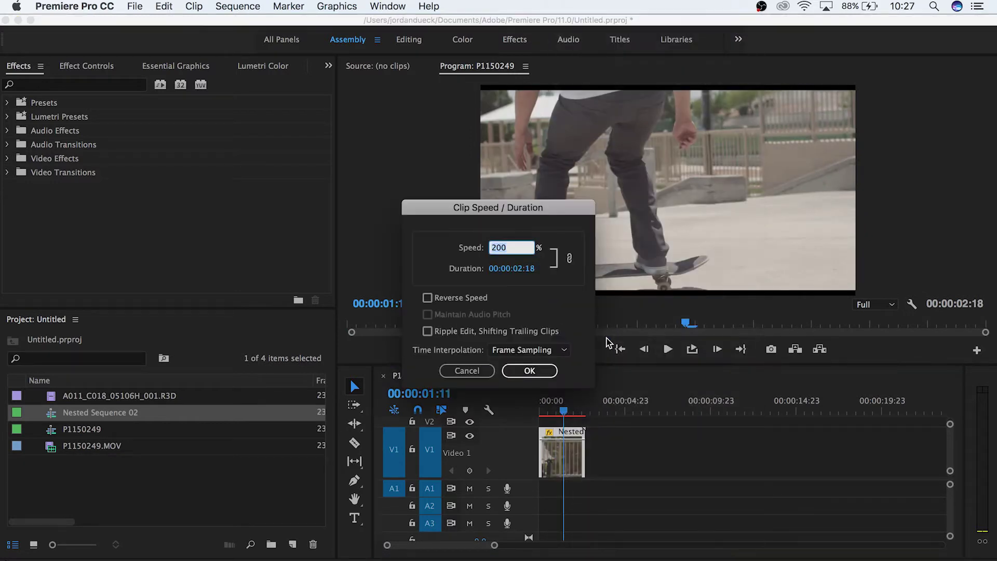
text(50)
key(Return)
drag(565, 410, 523, 406)
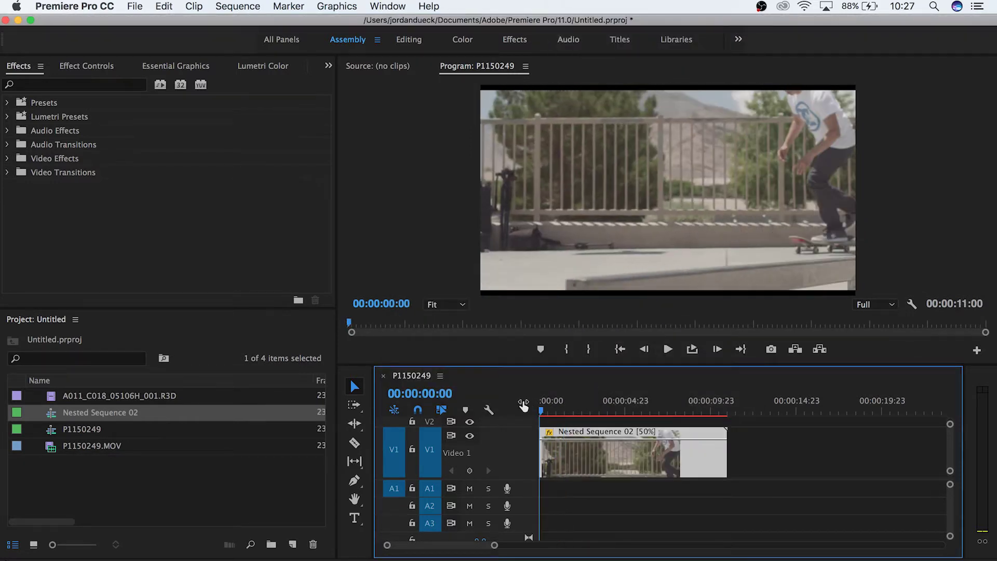
key(space)
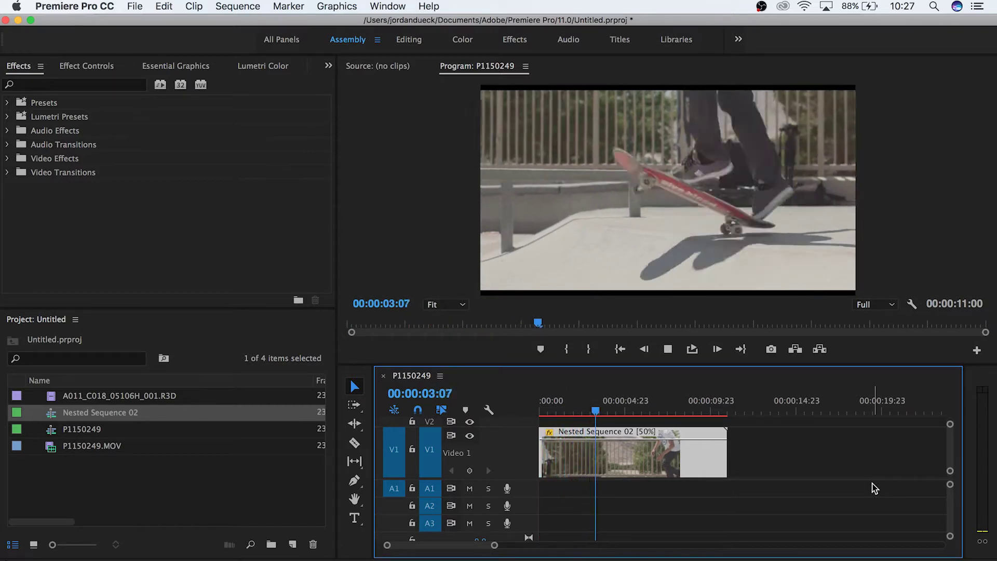
Stop playback and enter a Nested Sequence 02 duration of 00:00:05:00 in Speed/Duration
key(space)
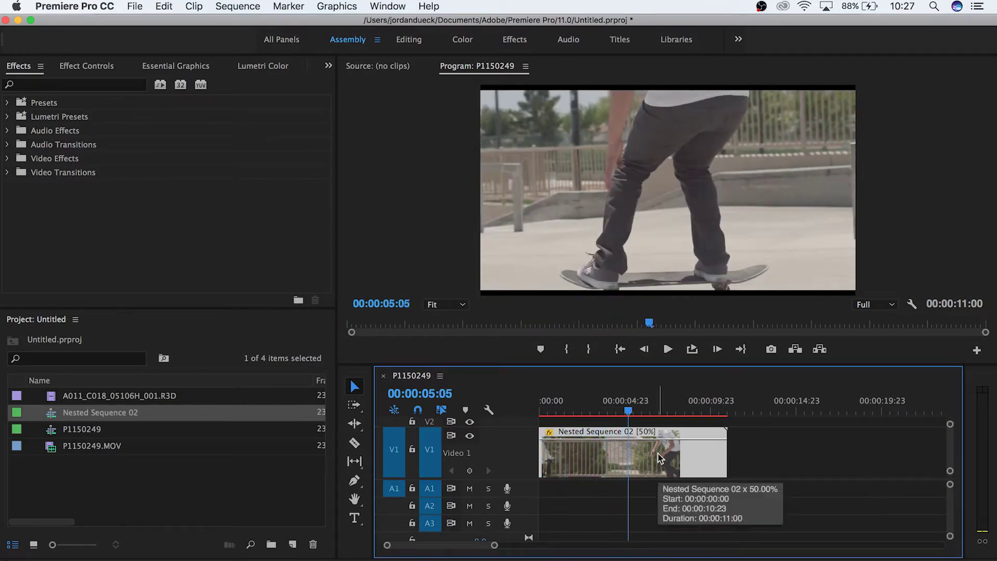
right_click(658, 453)
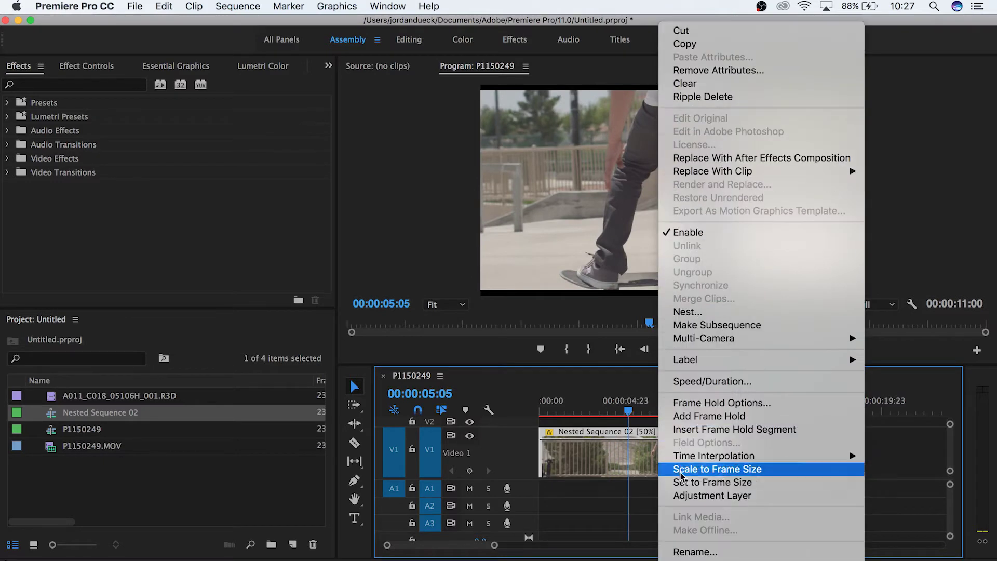
click(703, 383)
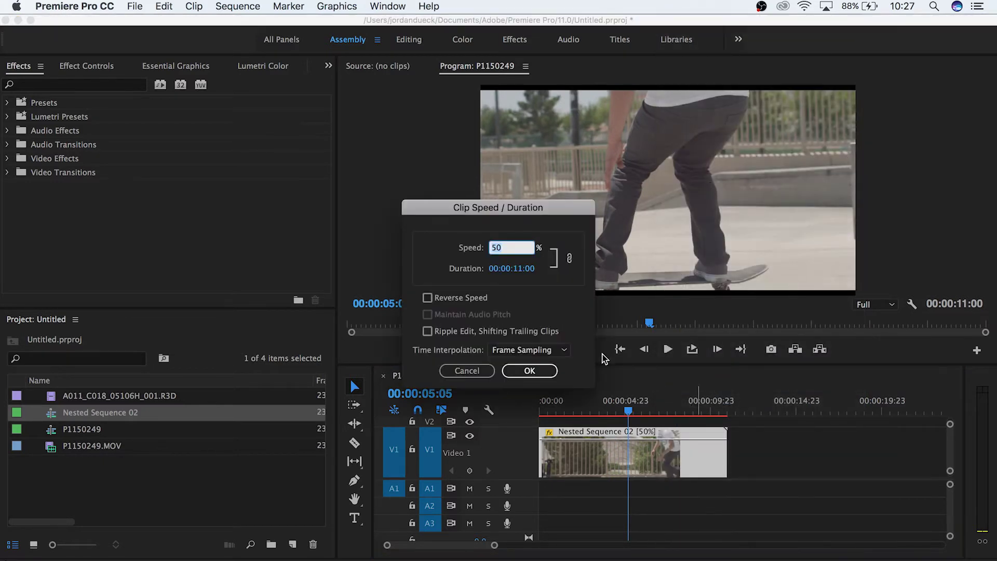
click(518, 270)
text(00:00:5:23)
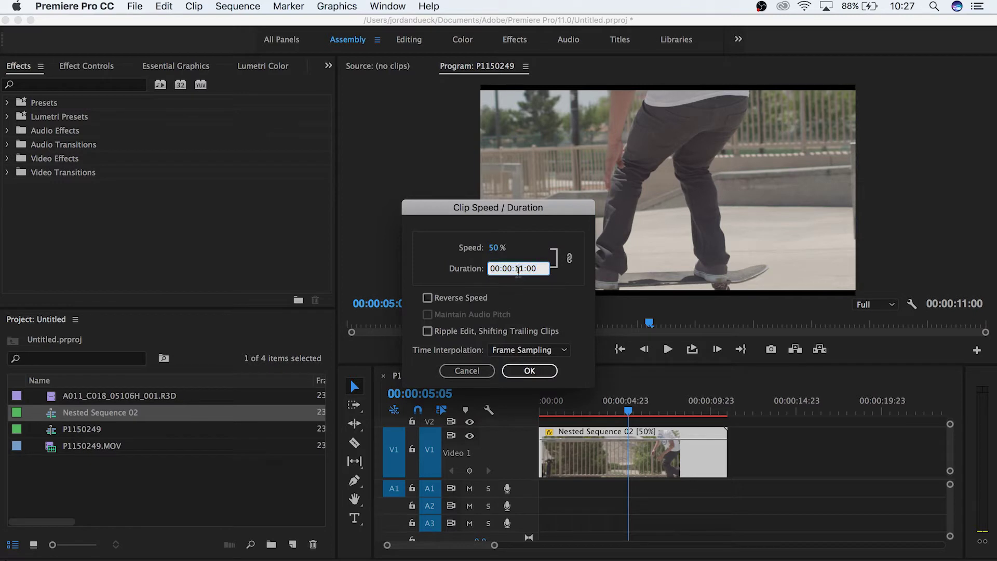
key(BackSpace)
key(BackSpace)
text(00)
key(Return)
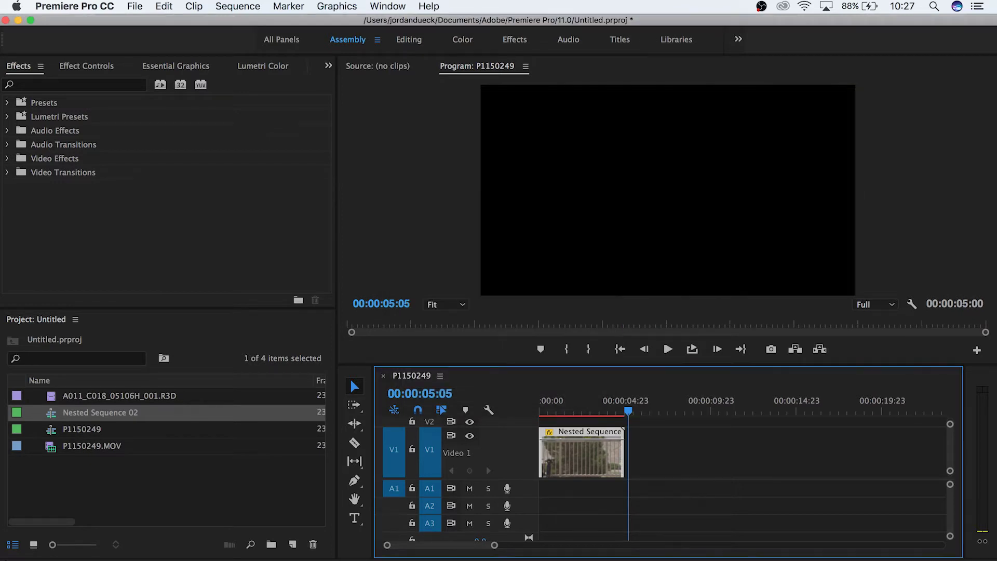
click(573, 410)
Set Nested Sequence 02 to 100% speed with Reverse Speed checked, then play it
right_click(571, 466)
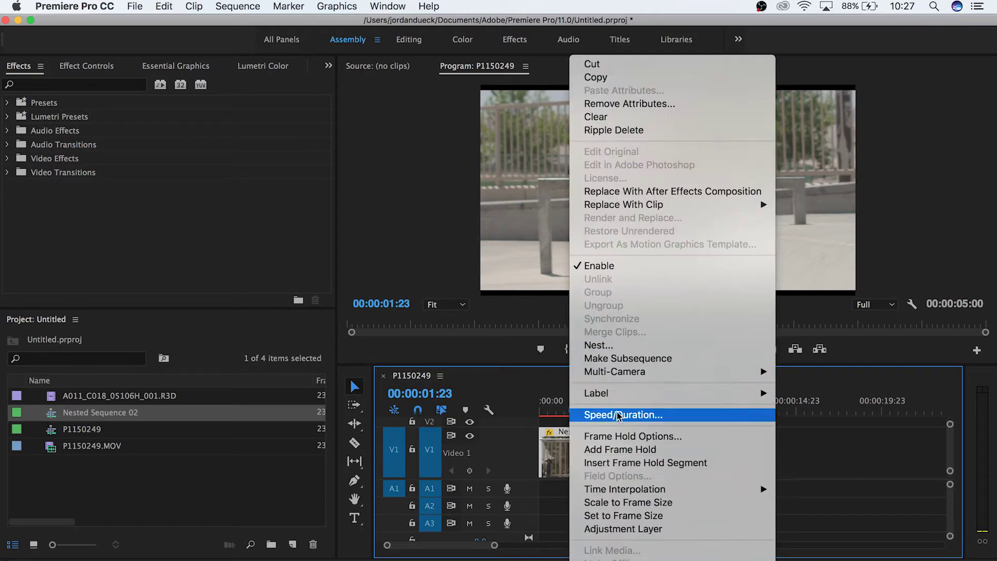
click(634, 414)
mouse_move(493, 247)
mouse_down()
mouse_move(506, 247)
mouse_move(496, 247)
mouse_up()
click(495, 247)
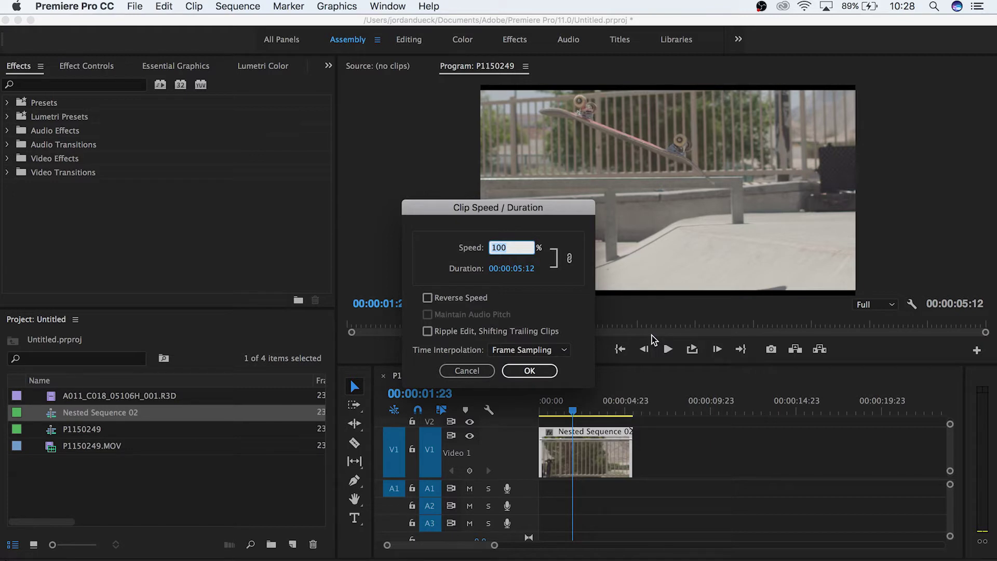
click(428, 297)
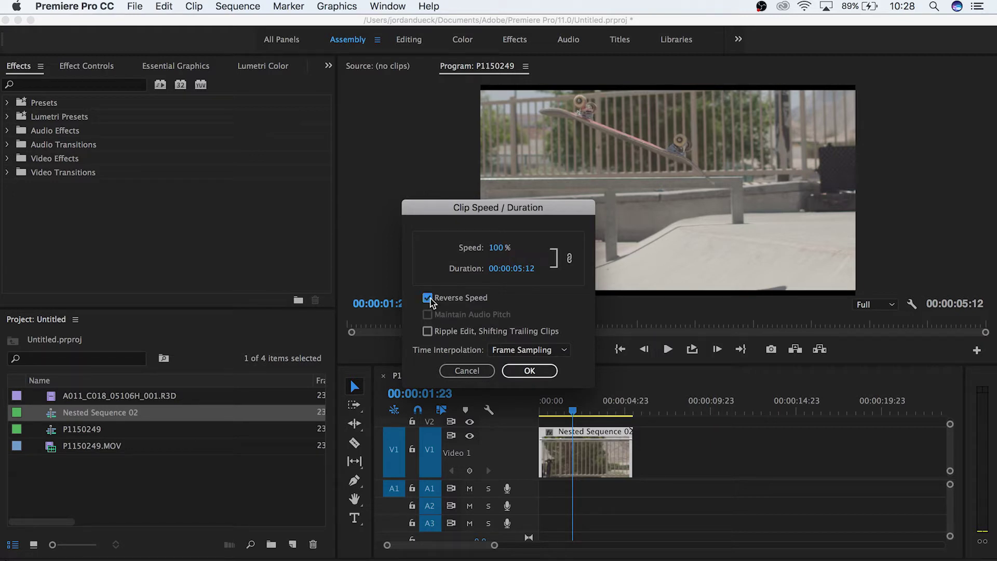
click(521, 371)
key(space)
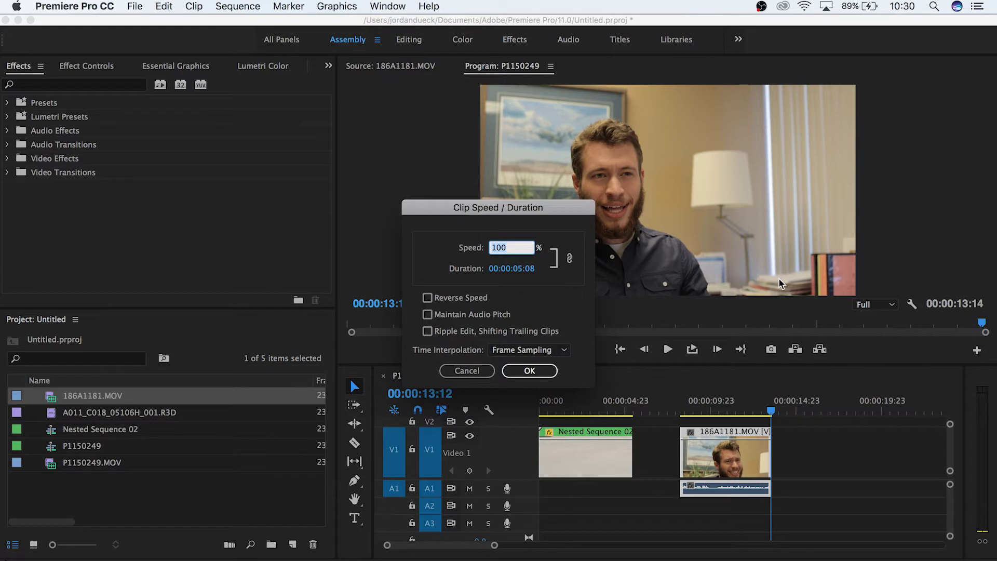
Speed 186A1181.MOV up to 200% and play it from its start
text(200)
key(Return)
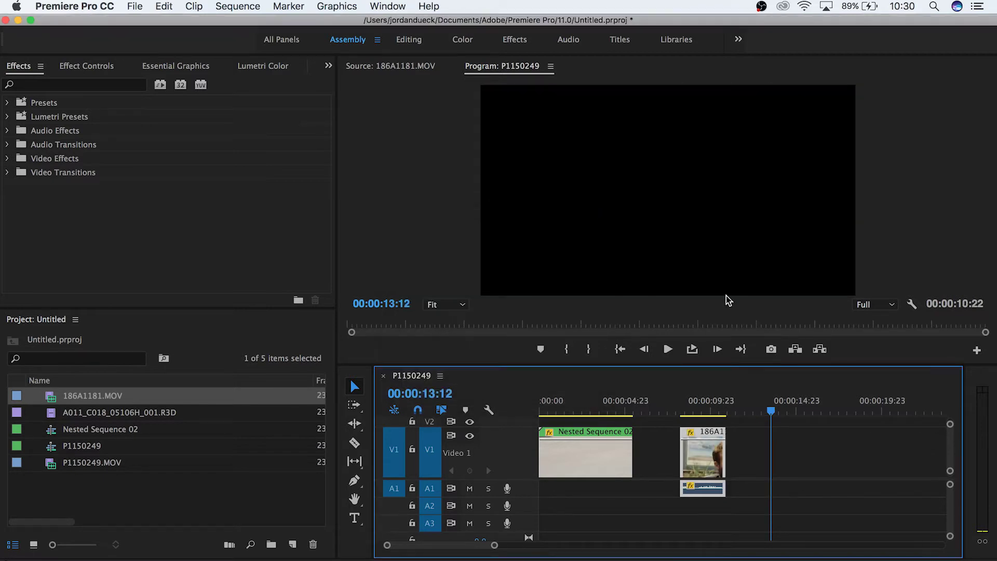
click(678, 393)
key(space)
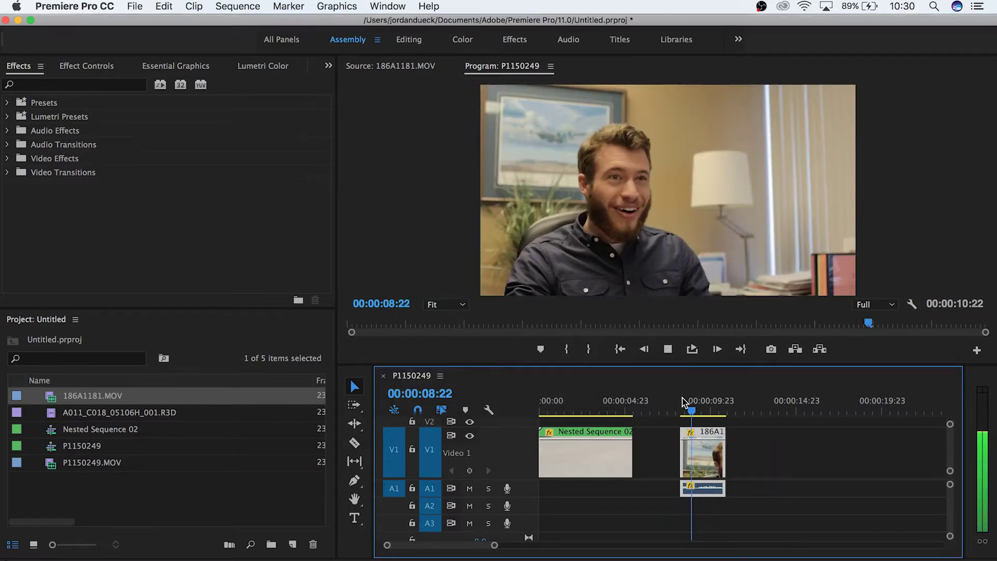
Slow 186A1181.MOV to 50% with Cmd+R and play it from its start
key(super+r)
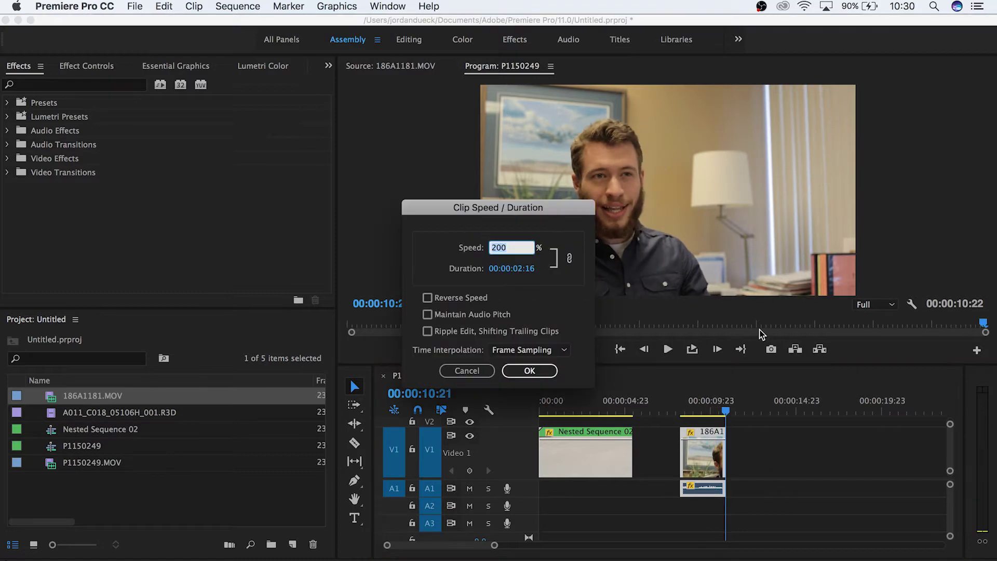
text(50)
key(Return)
click(678, 403)
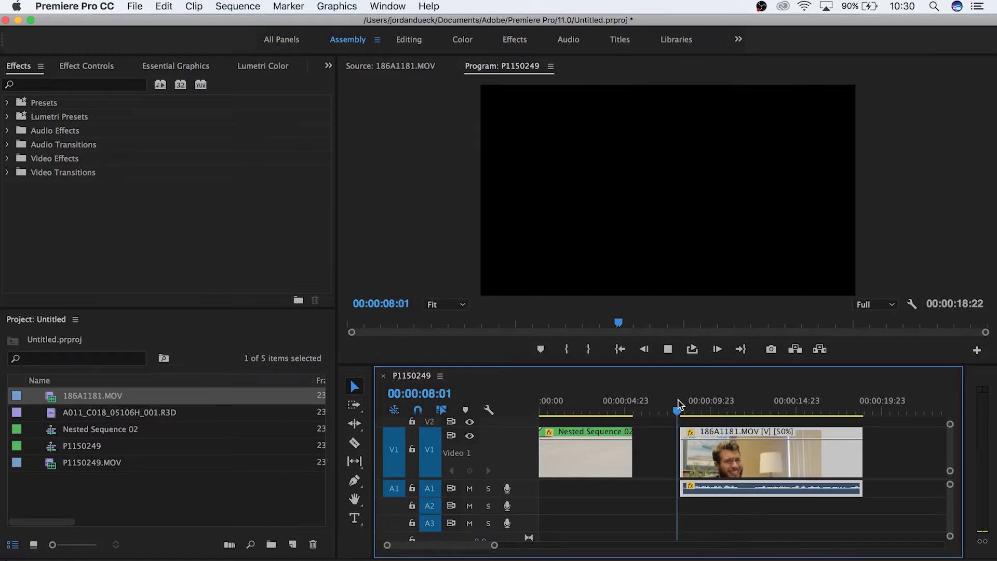
key(space)
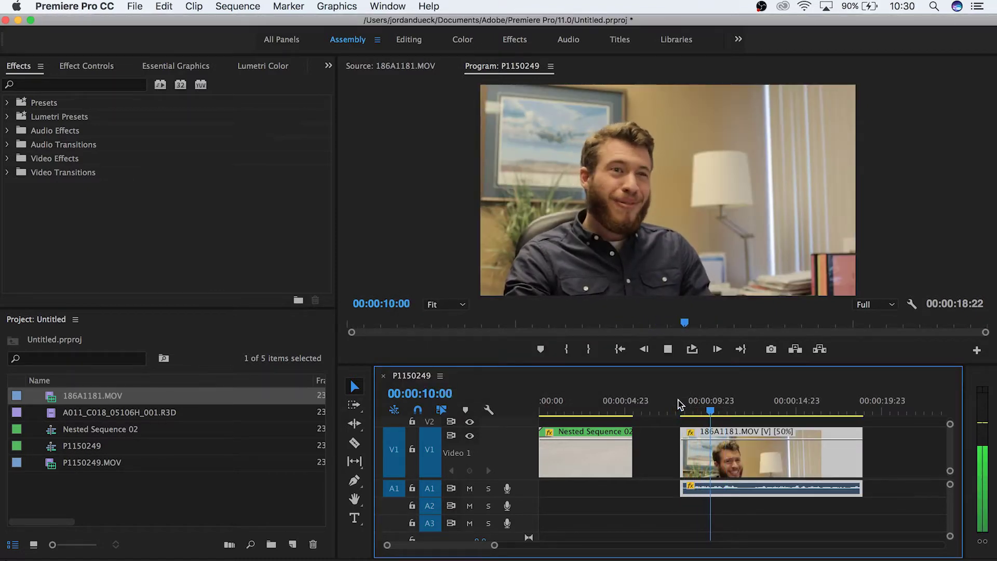
Turn on Maintain Audio Pitch for the 50% clip, then play and stop it
key(super+r)
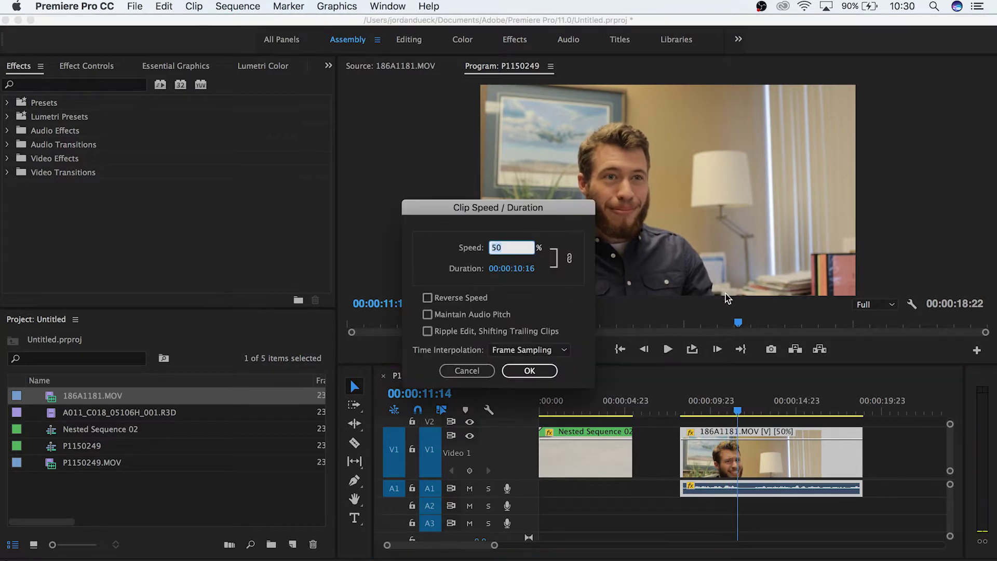
click(427, 315)
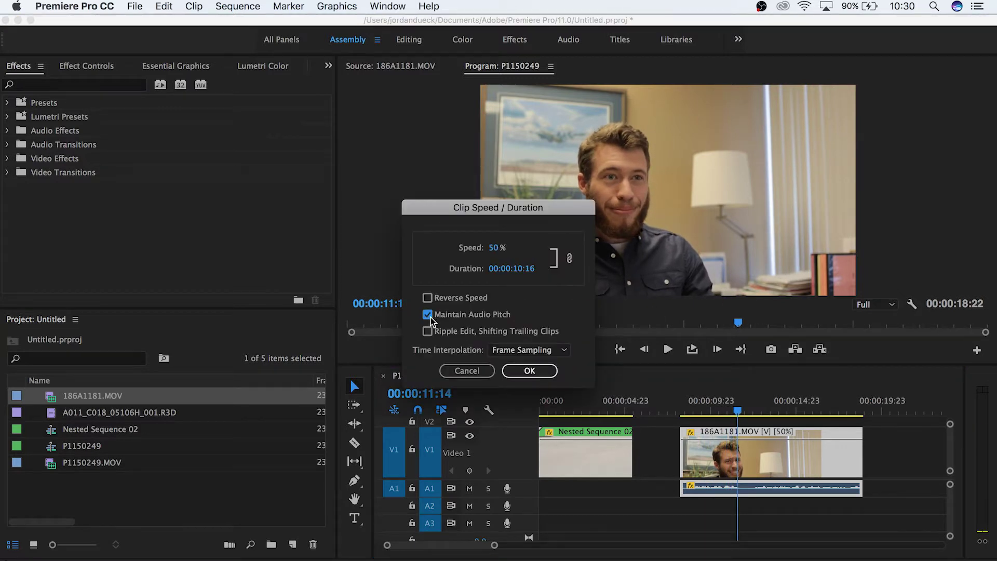
click(528, 370)
click(678, 411)
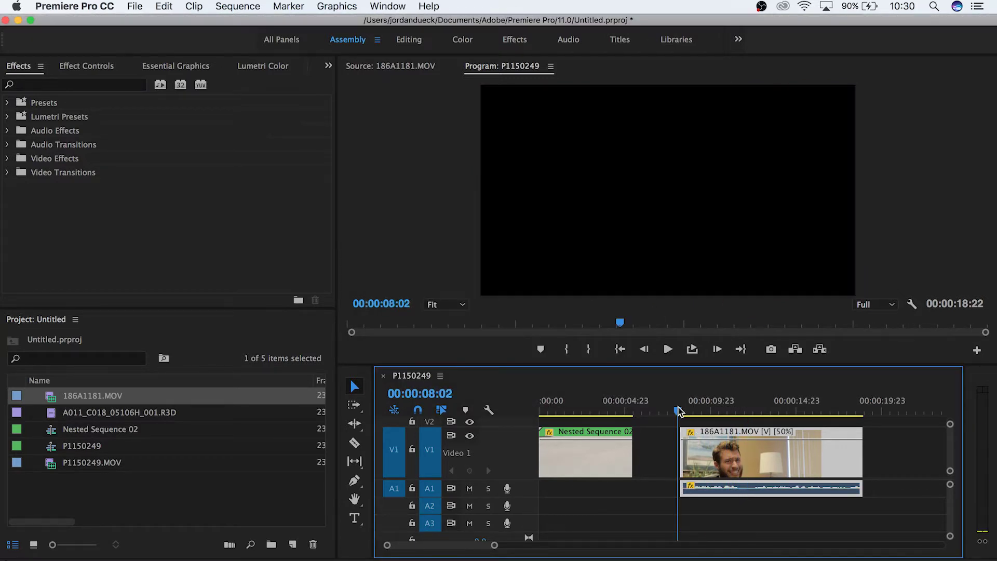
key(space)
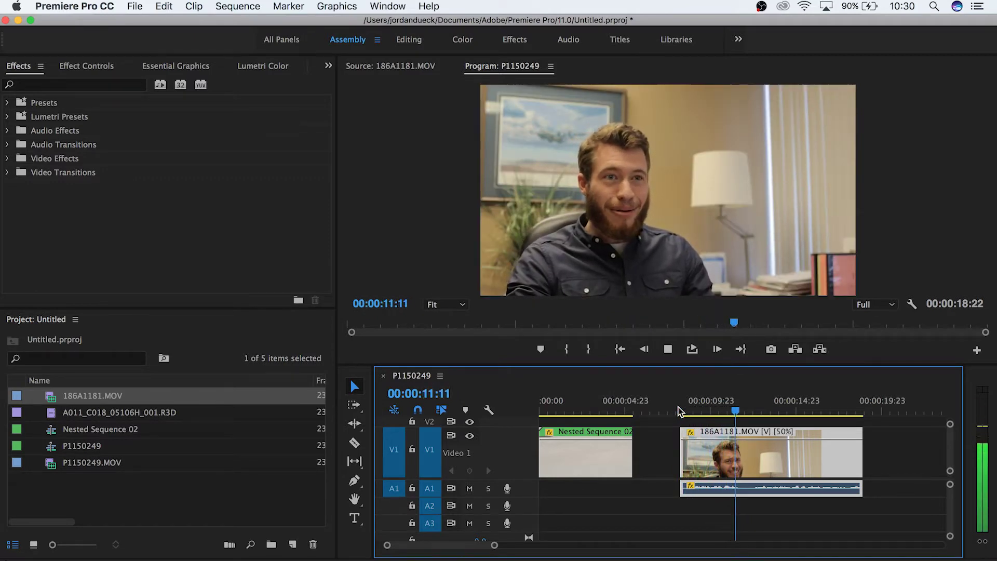
key(space)
Change 186A1181.MOV's speed to 125% and play the shortened clip
right_click(711, 457)
scroll(758, 525, down, 1)
click(766, 379)
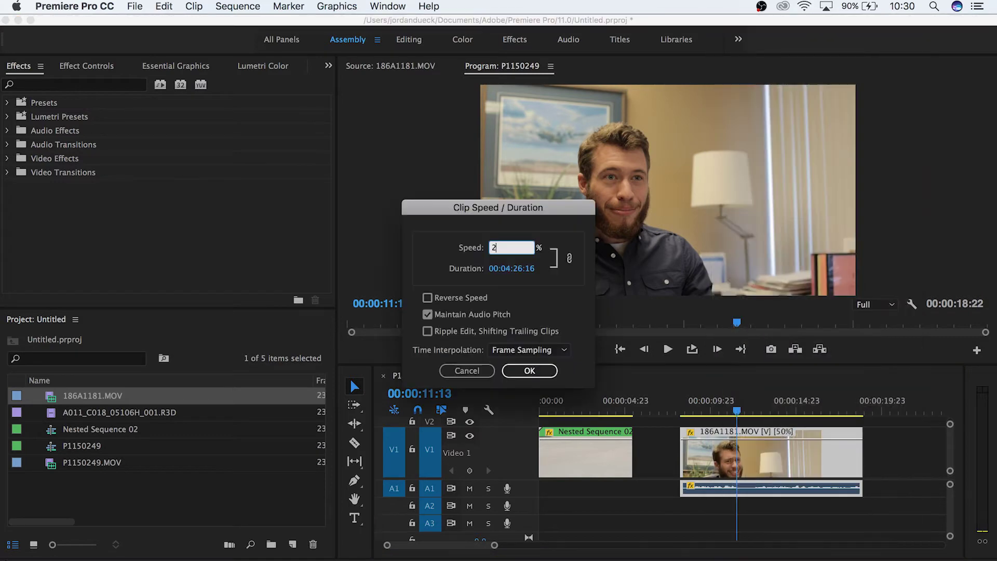
text(125)
key(Return)
click(682, 413)
key(space)
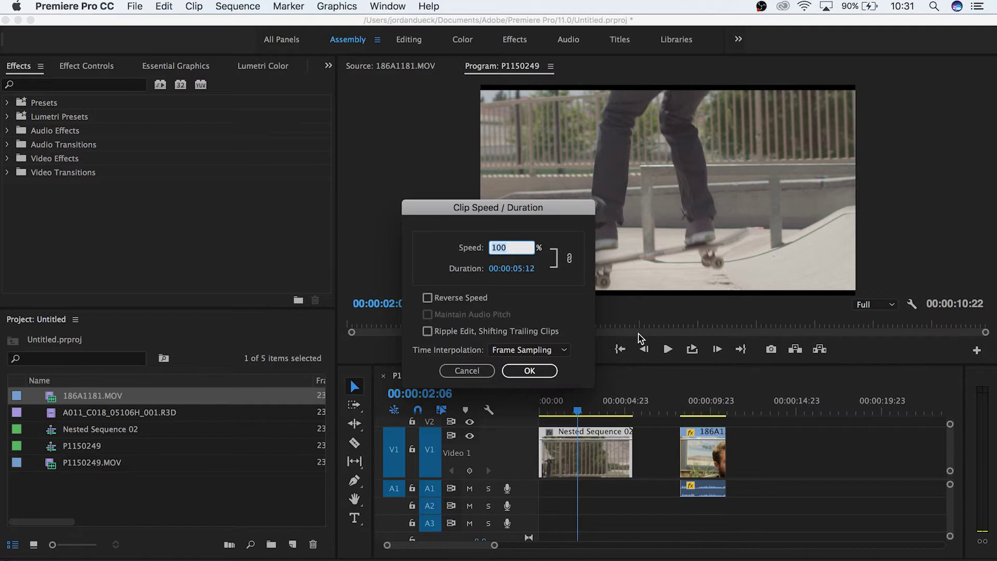
Apply 200% speed with Ripple Edit on, then undo the change
click(427, 331)
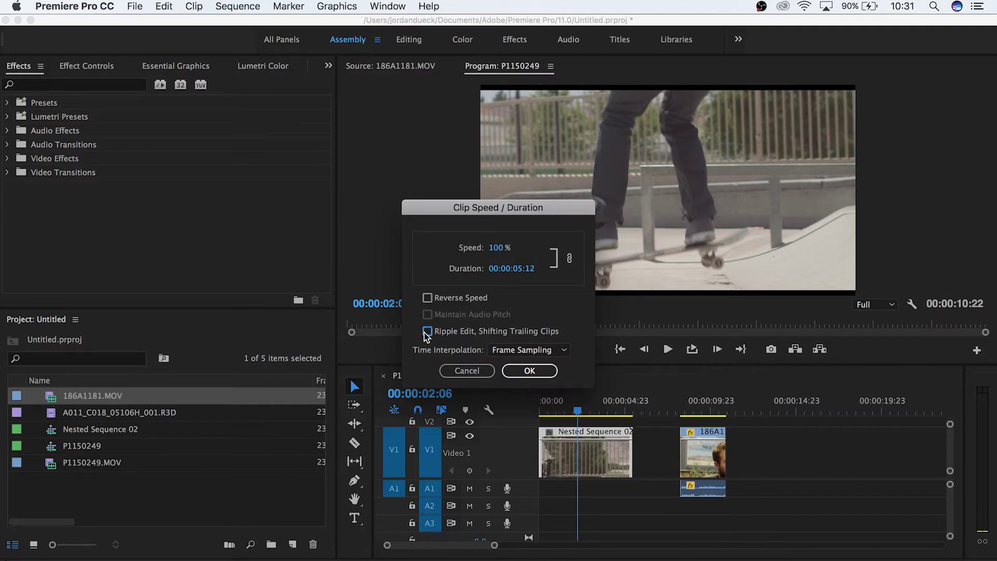
click(494, 248)
text(200)
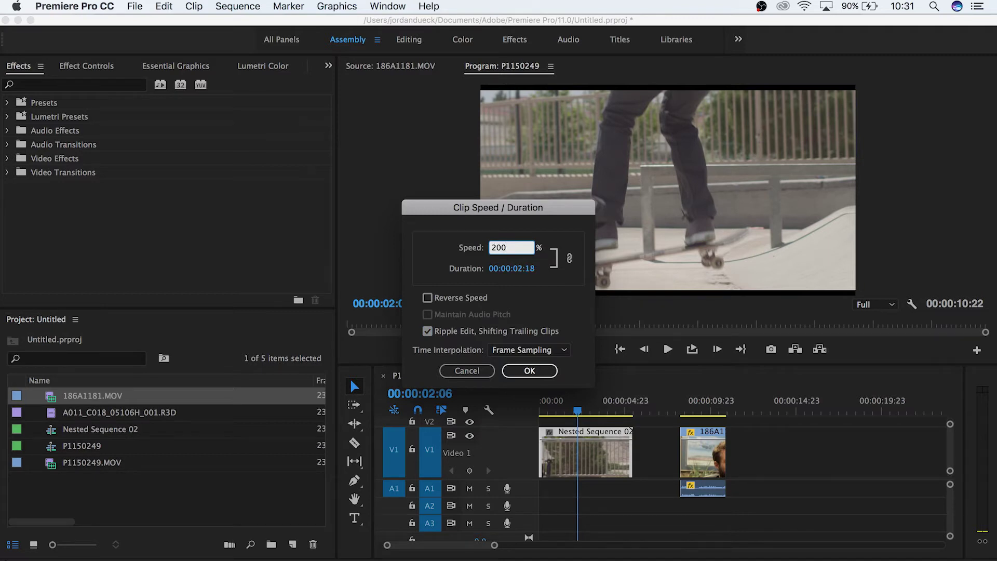
key(Return)
key(super+z)
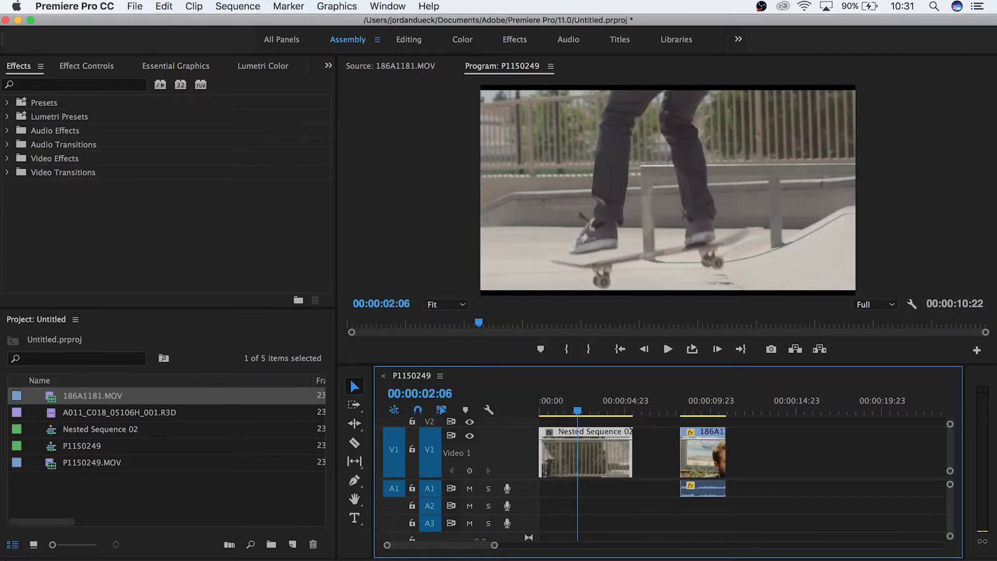
Reapply 200% speed with Ripple Edit unchecked so later clips stay put
key(super+r)
click(427, 331)
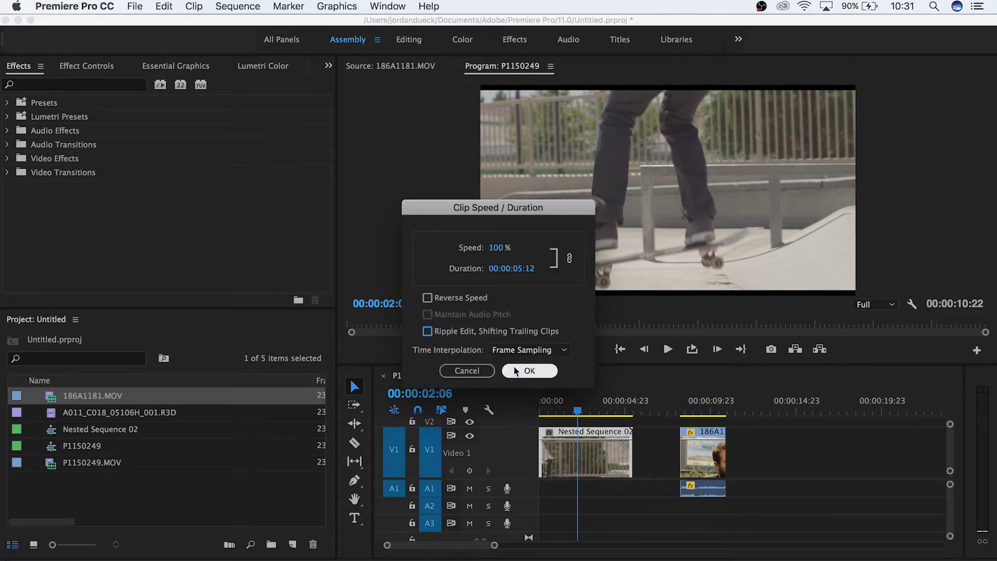
click(499, 249)
text(200)
key(Return)
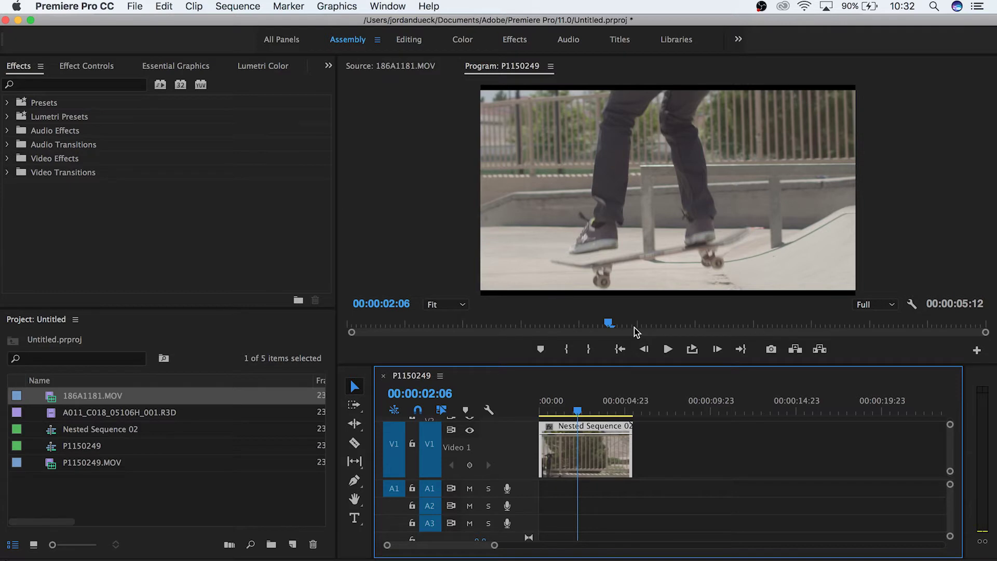
Slow Nested Sequence 02 to 25% with Cmd+R and play it from near its start
key(super+r)
text(25)
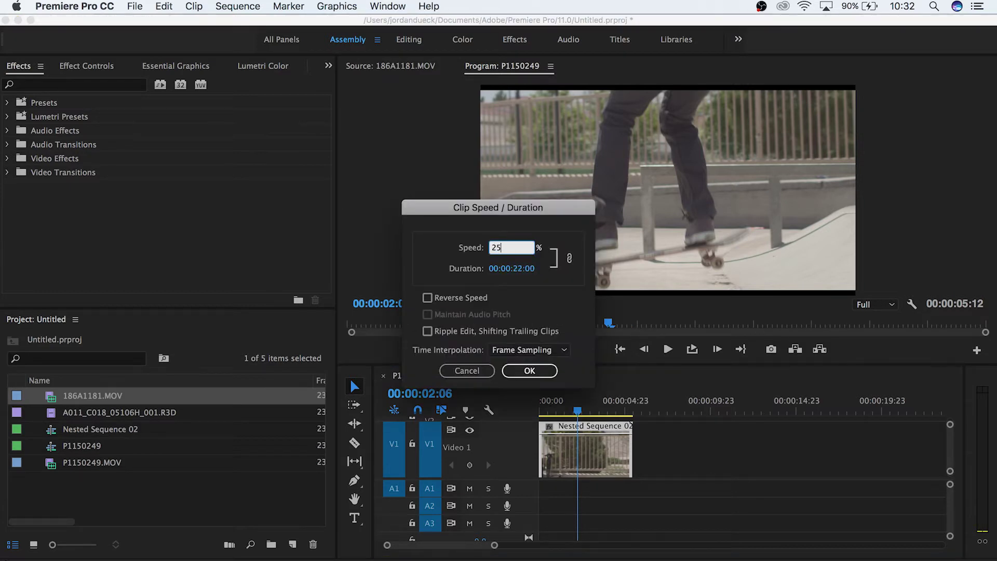
key(Return)
click(555, 411)
key(space)
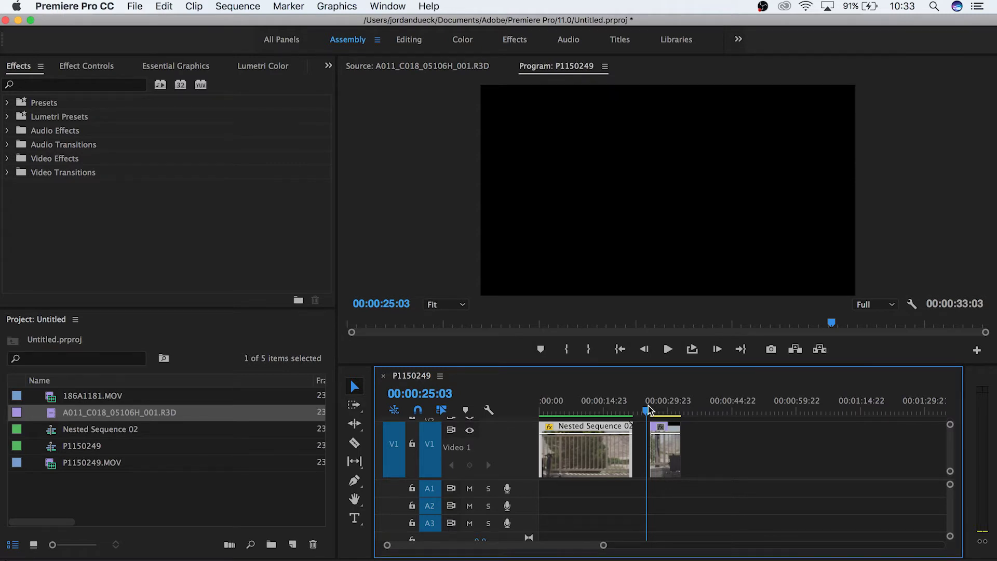
key(space)
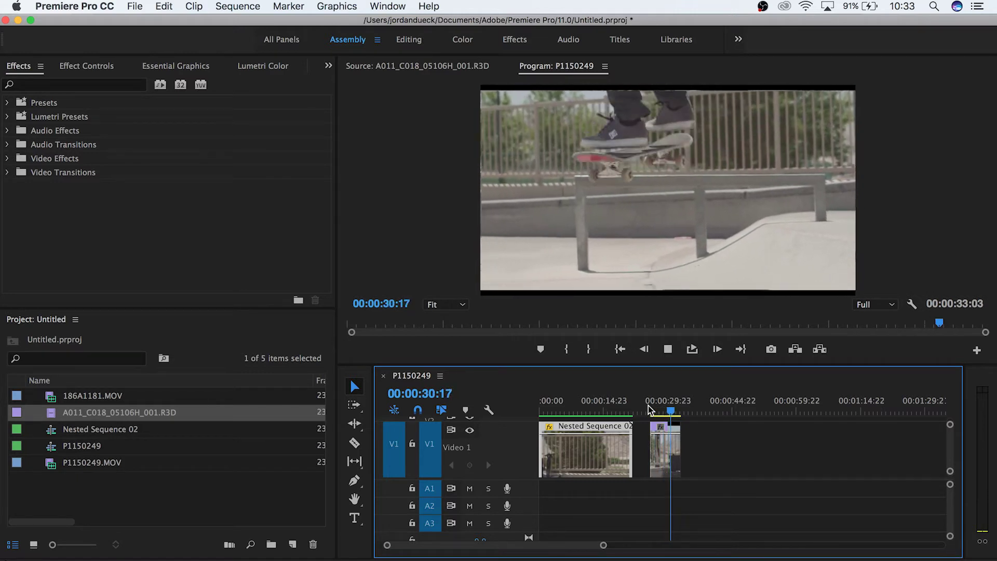
click(648, 408)
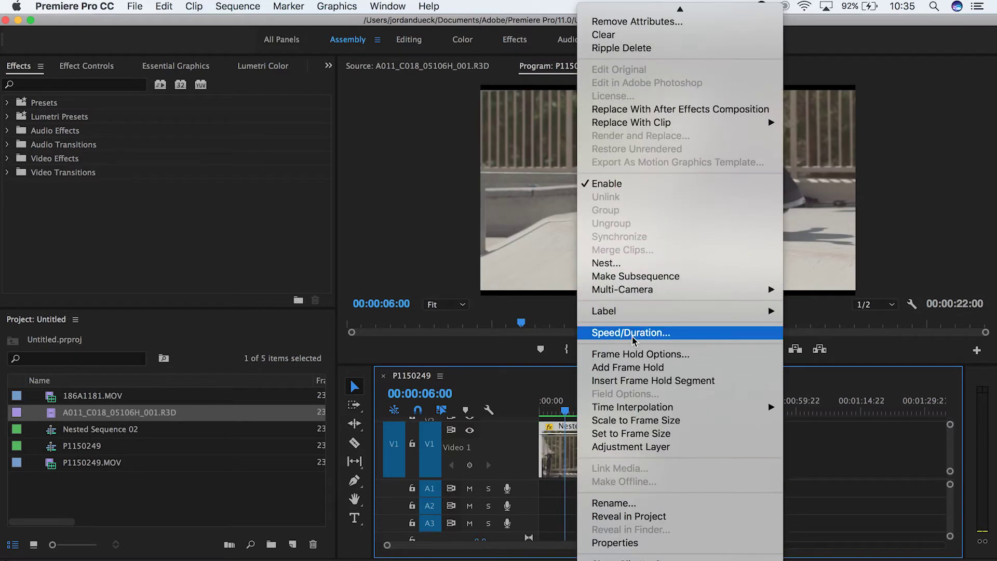
Check the clip's Speed/Duration settings, close them unchanged, and play the 25% clip
click(631, 333)
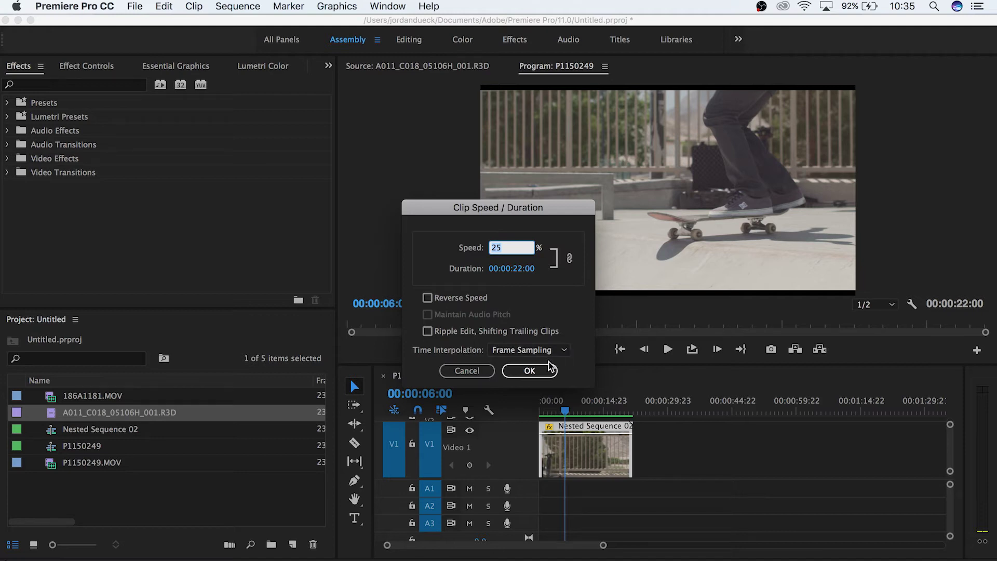
click(546, 372)
key(space)
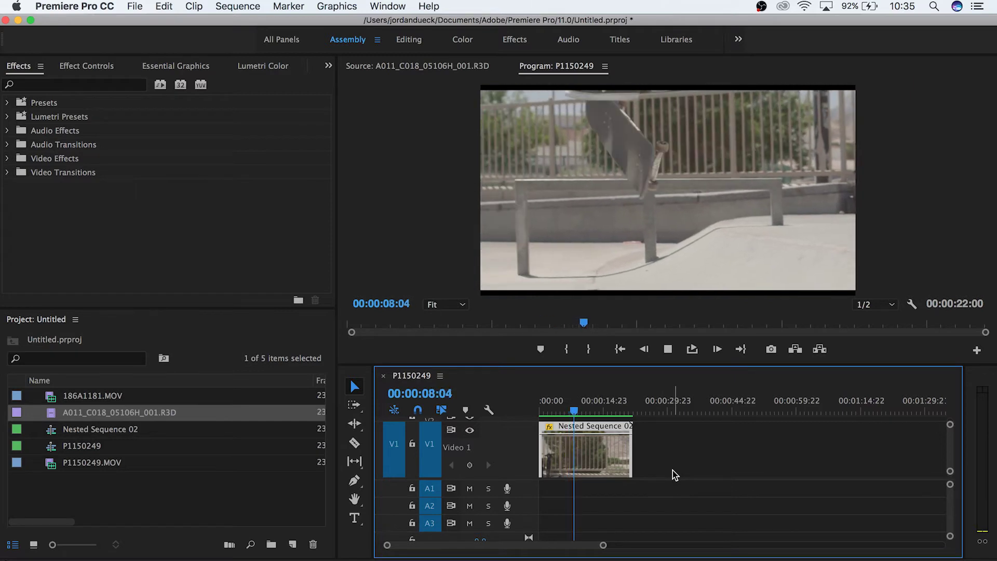
Set Time Interpolation to Frame Blending, then play and stop the result
key(super+r)
click(529, 349)
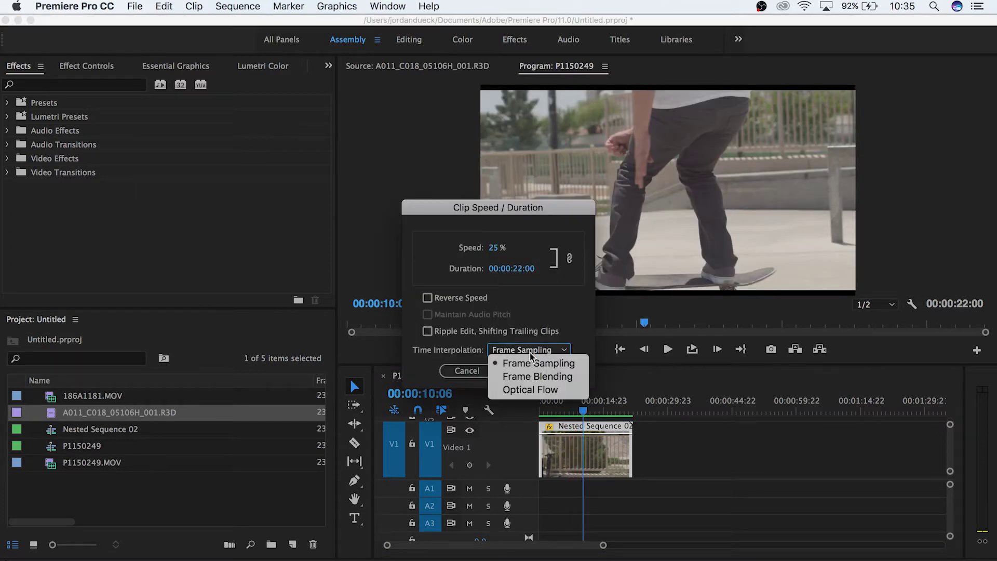
click(534, 374)
click(530, 371)
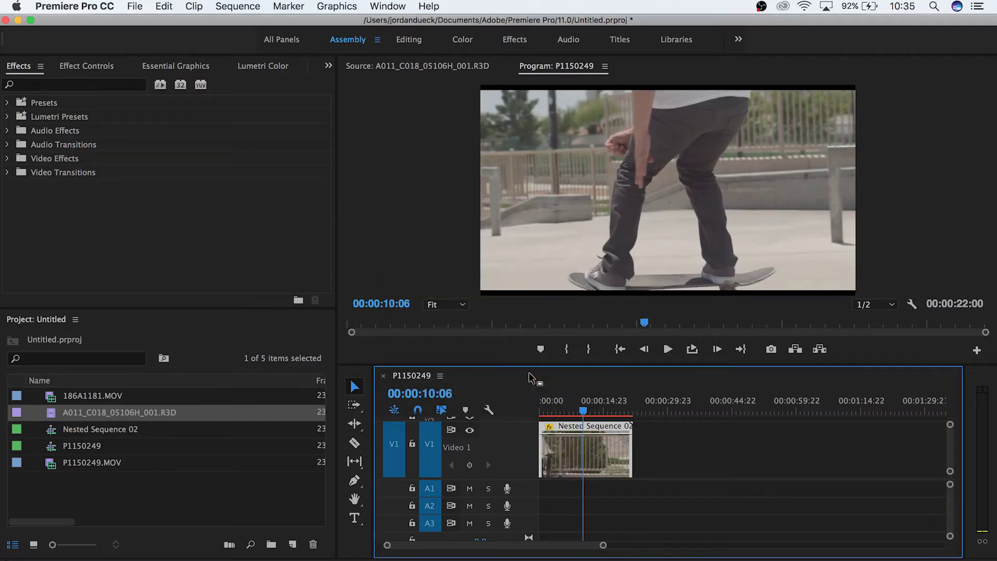
key(space)
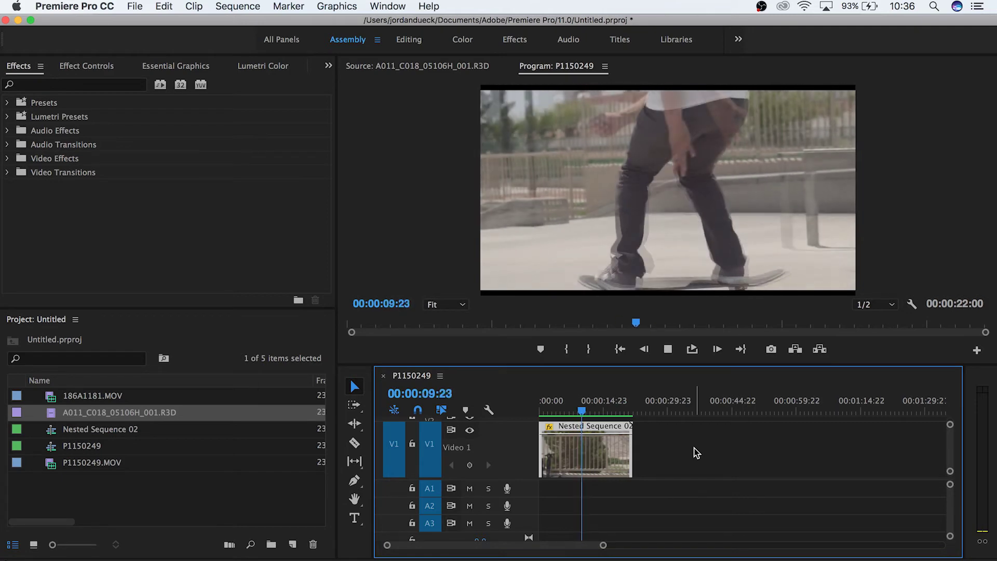
key(space)
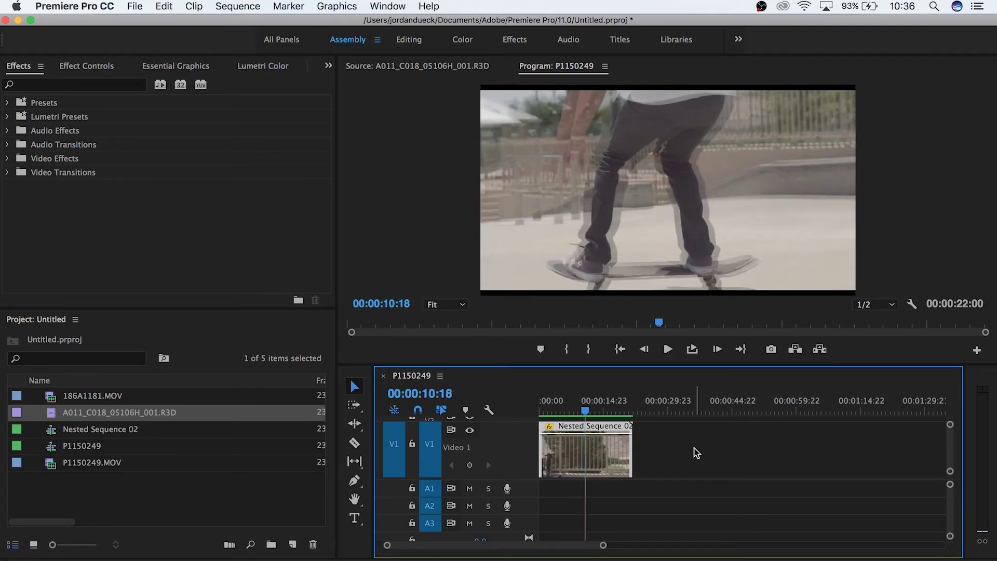
right_click(607, 449)
Set Time Interpolation to Optical Flow, render with Enter, and rewind to about 5 seconds
click(630, 399)
click(525, 351)
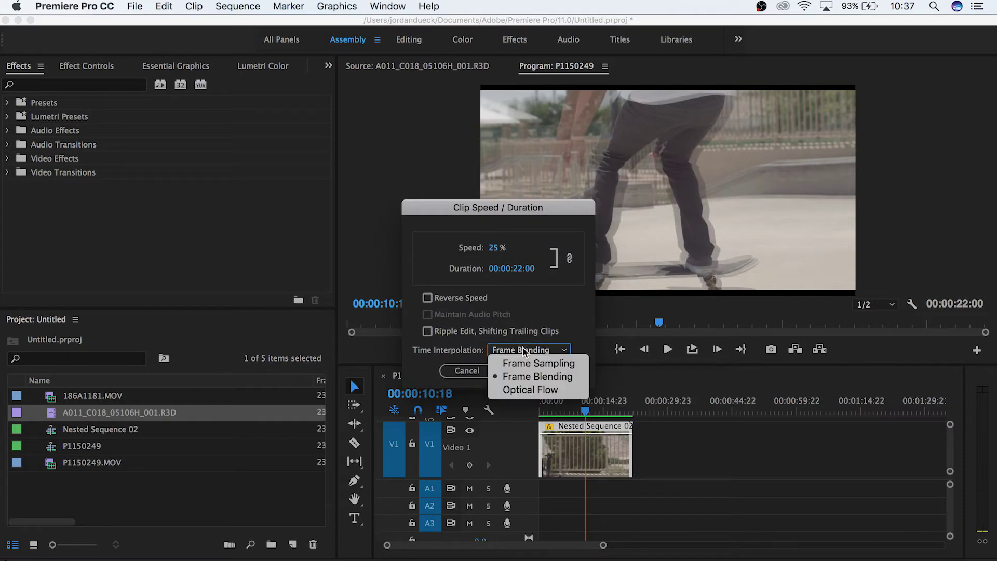
click(522, 390)
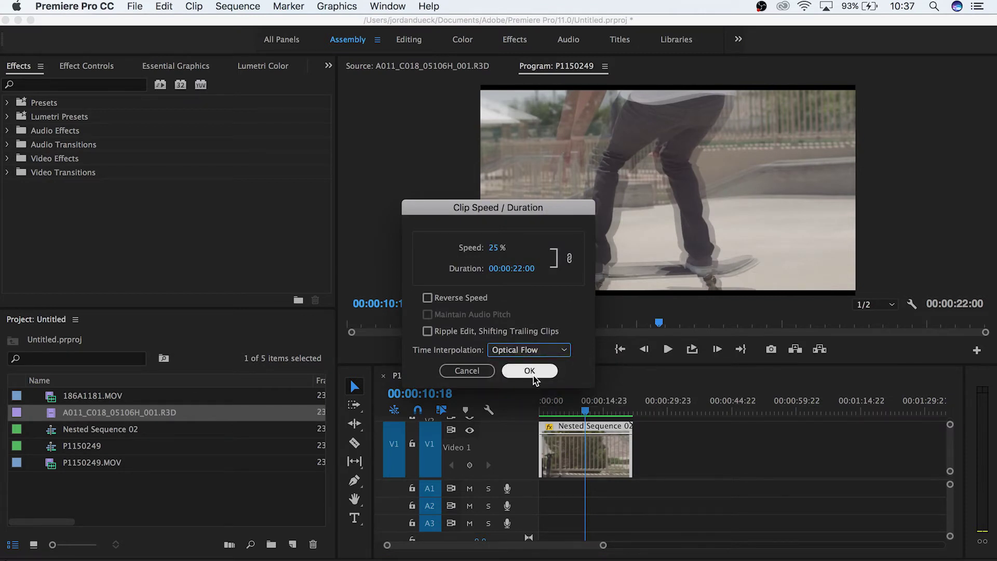
click(529, 370)
click(564, 412)
key(Return)
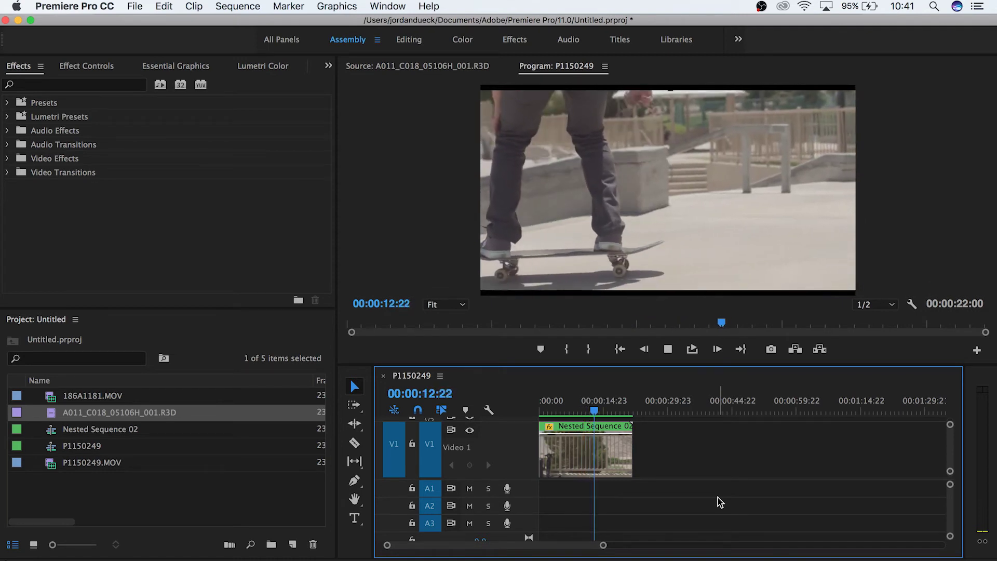
drag(582, 408, 565, 407)
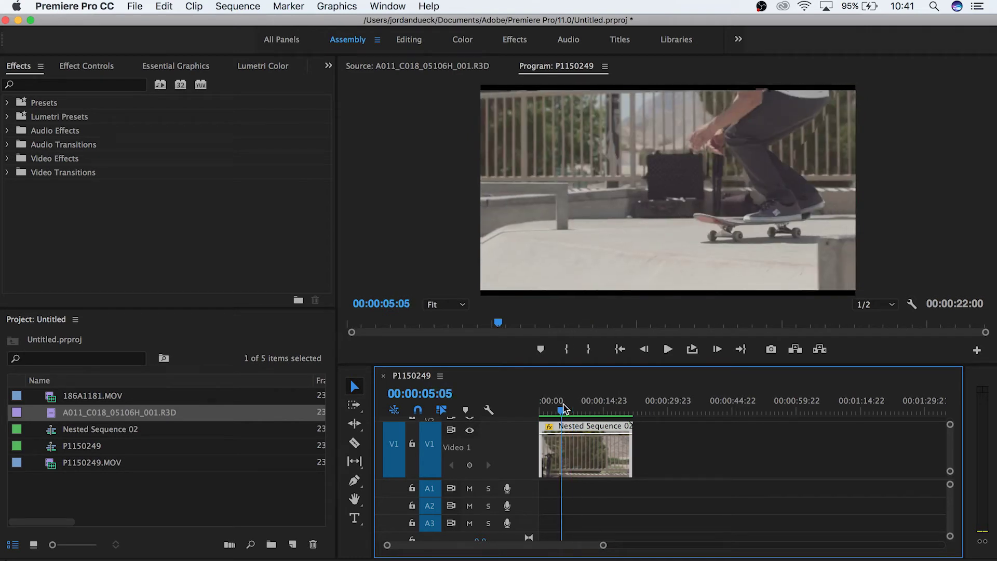
Replay the optical flow result from about 3 seconds, stop, and show the clip's effect controls
click(554, 407)
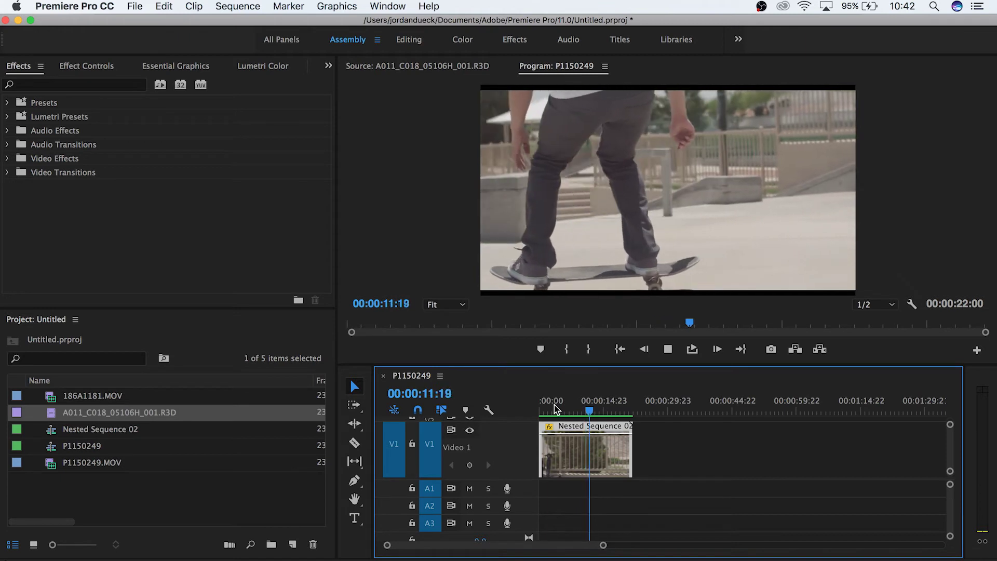
key(space)
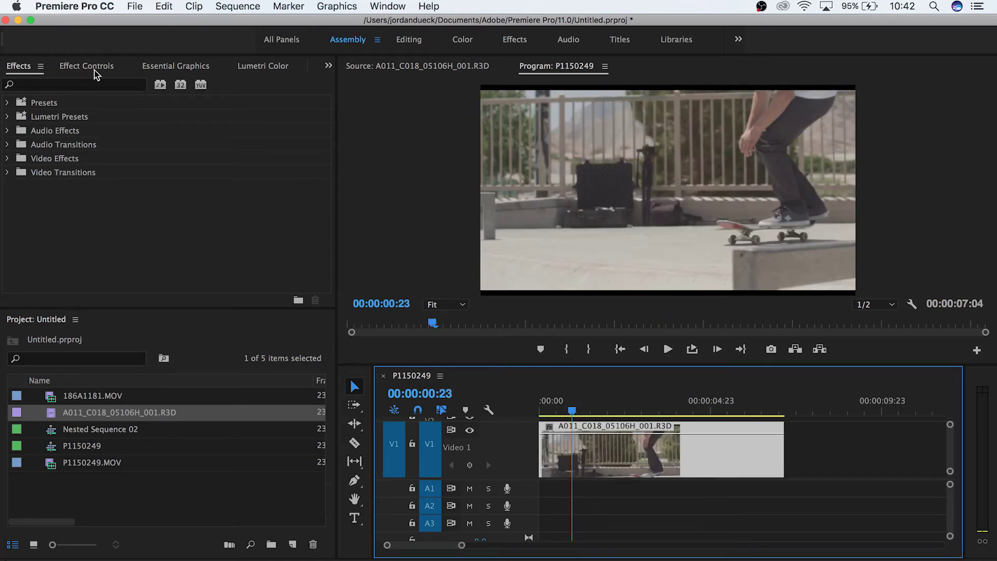
click(86, 66)
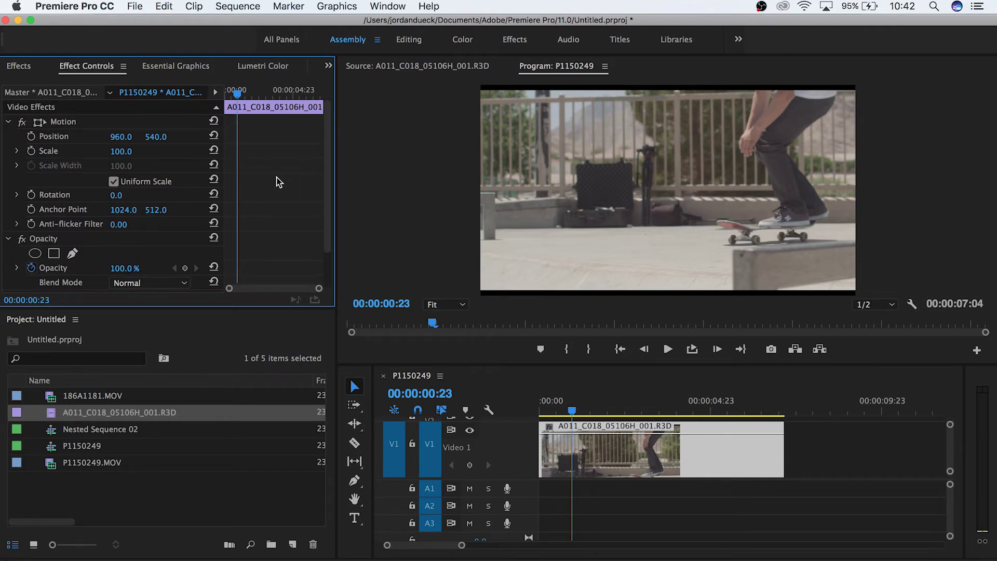
Expand Time Remapping Speed and add a speed keyframe at 00:00:02:09
scroll(278, 182, down, 3)
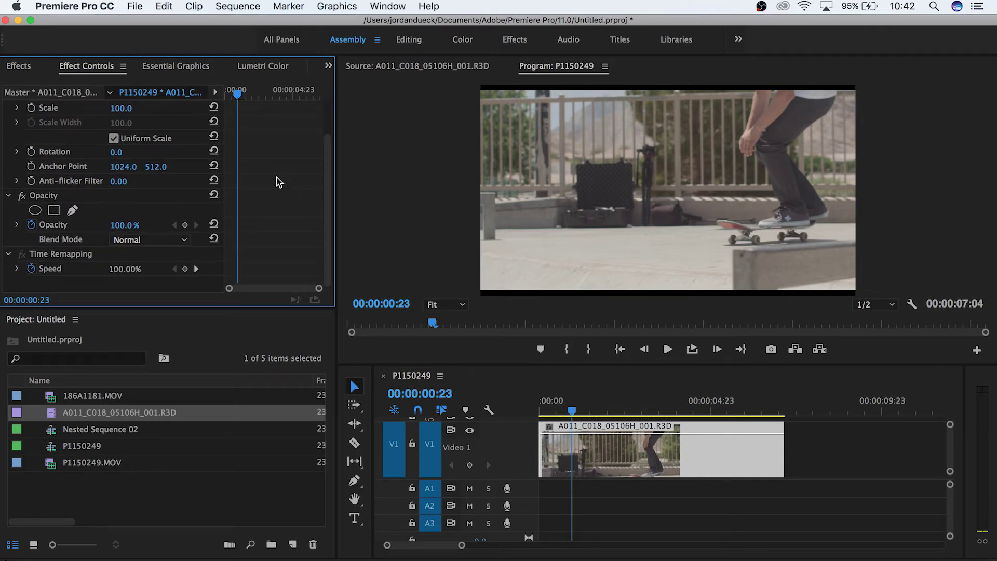
click(17, 269)
drag(573, 411, 621, 410)
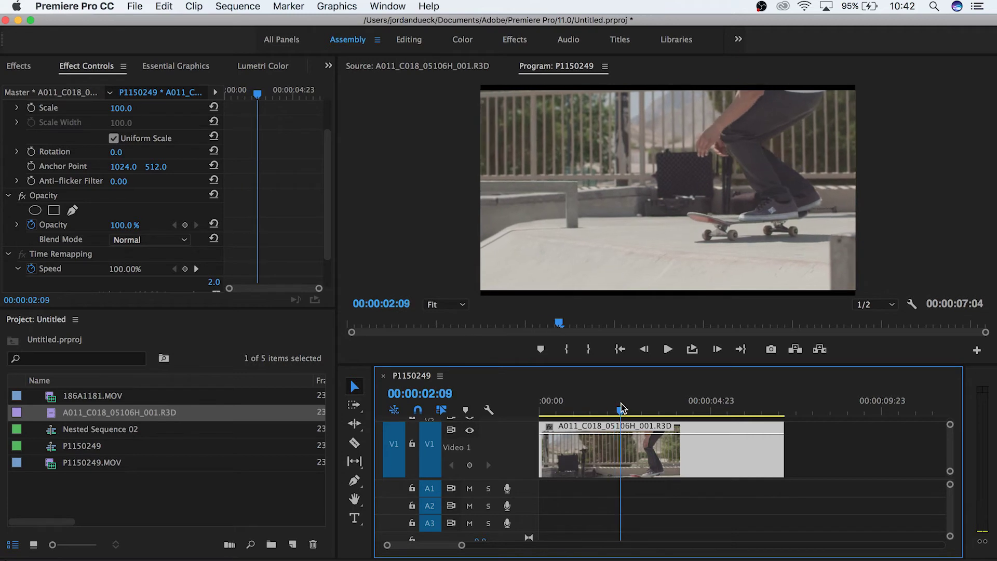
click(185, 269)
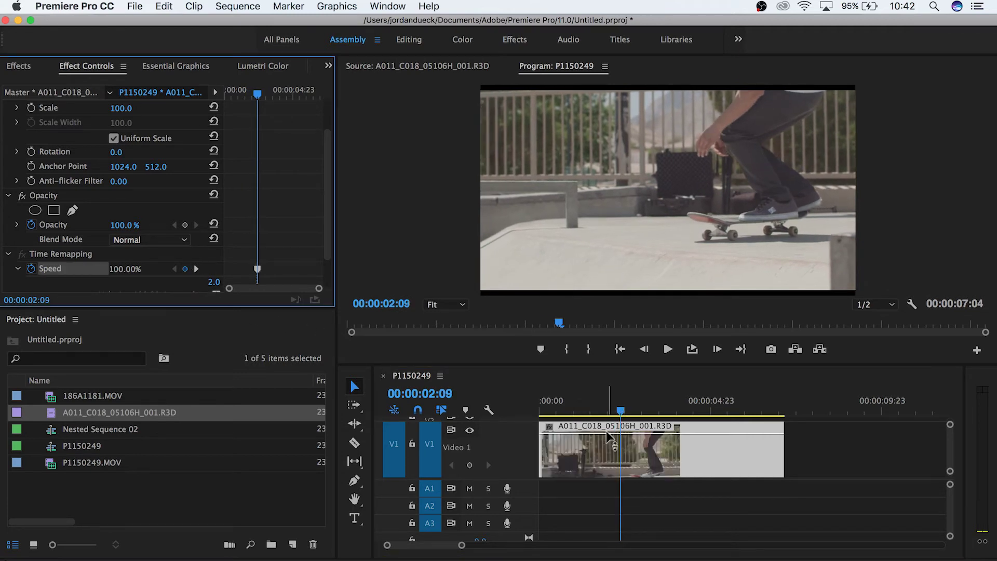
Extend the clip's end by 1 second 12 frames and add a speed keyframe at 00:00:06:14
click(633, 407)
drag(642, 406, 765, 408)
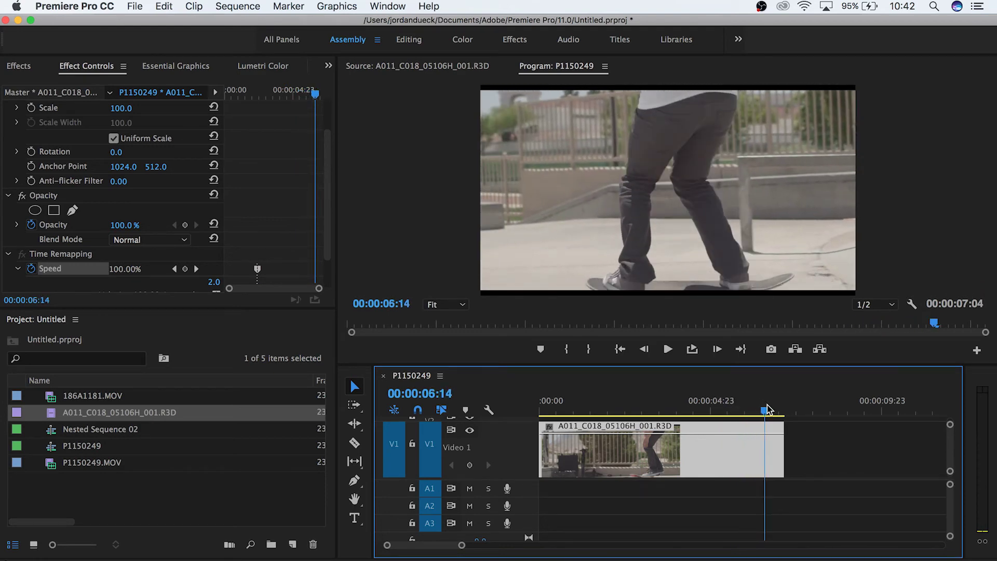
drag(786, 443, 850, 443)
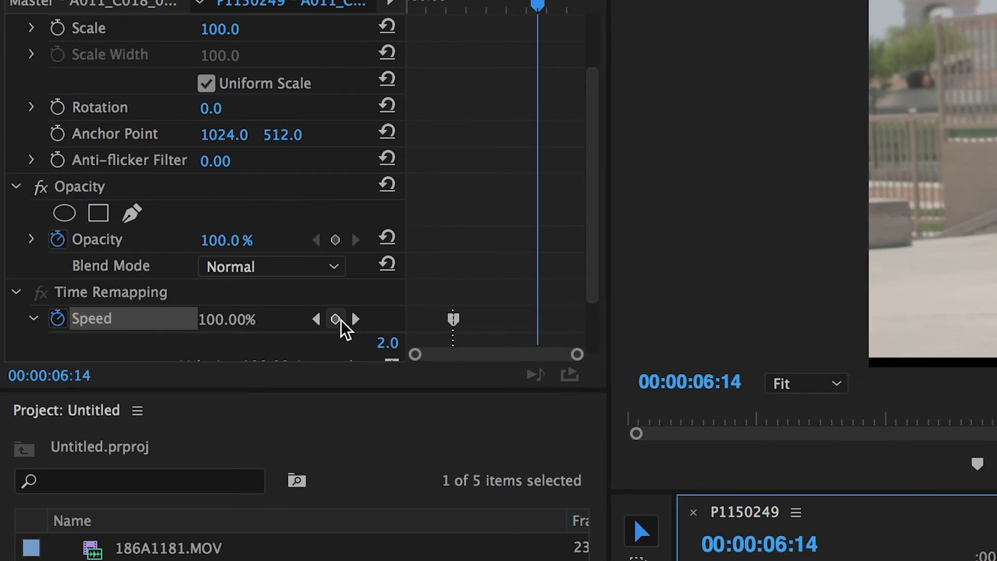
click(340, 319)
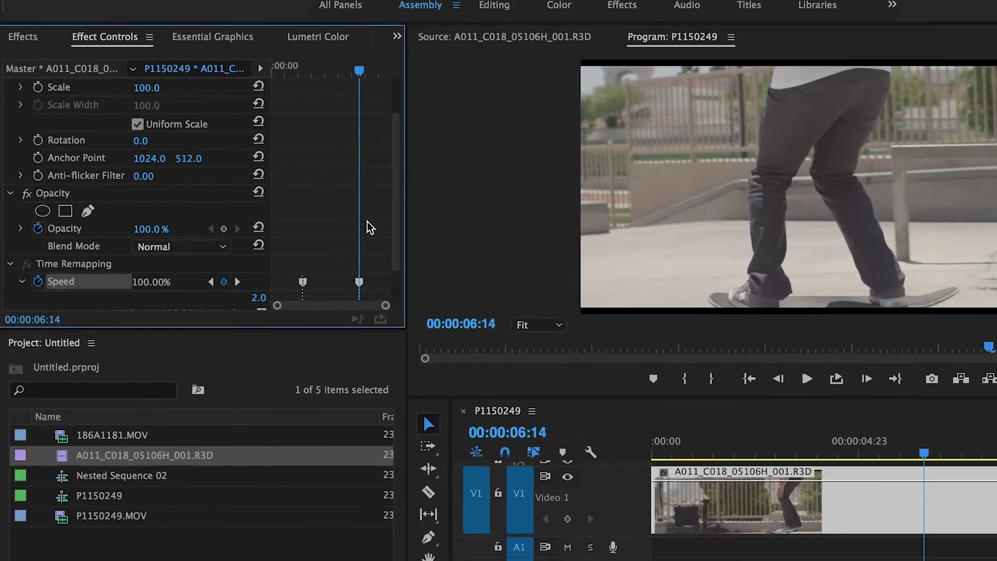
scroll(370, 227, down, 2)
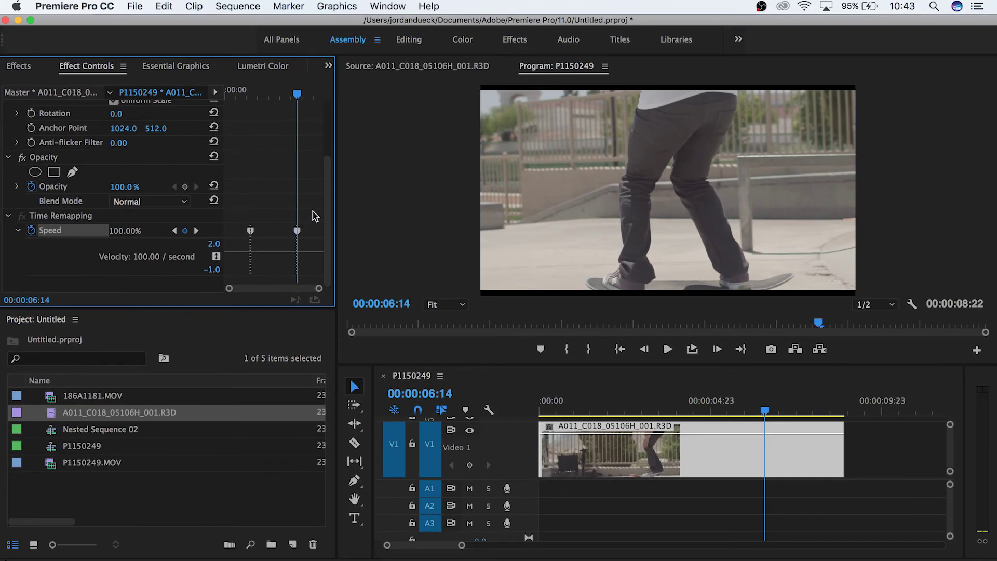
Display the Time Remapping > Speed keyframe line on the R3D timeline clip
right_click(726, 455)
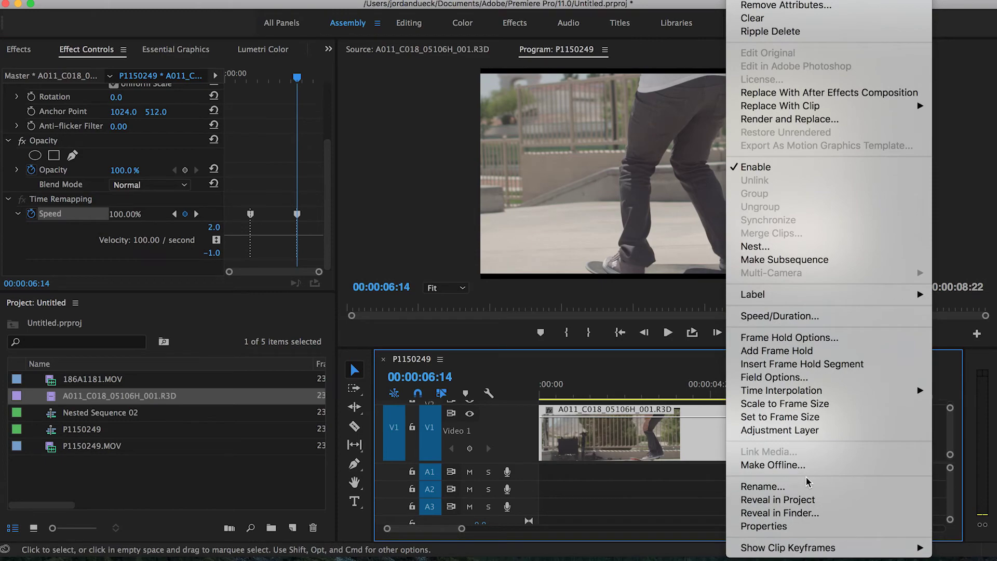
mouse_move(808, 546)
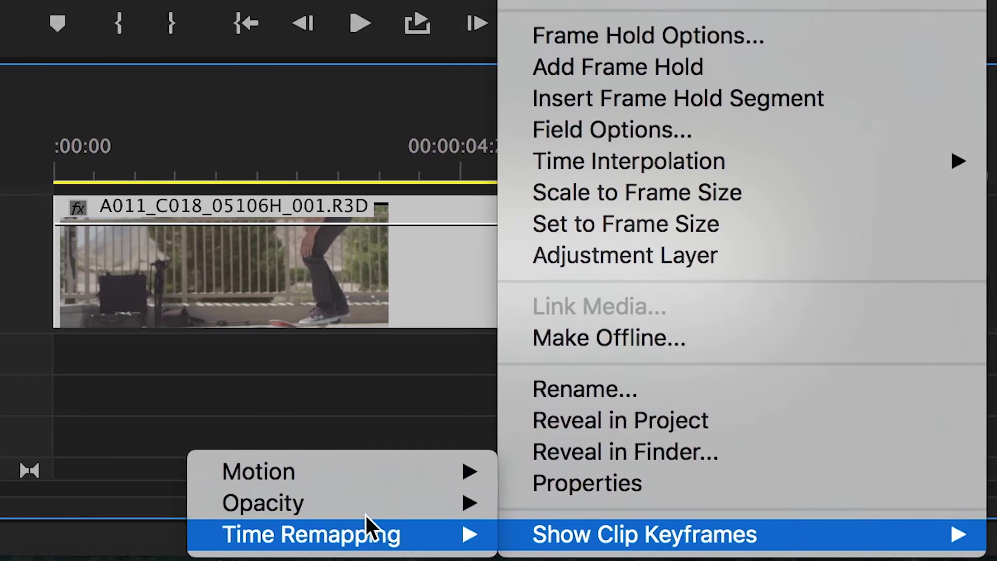
mouse_move(305, 504)
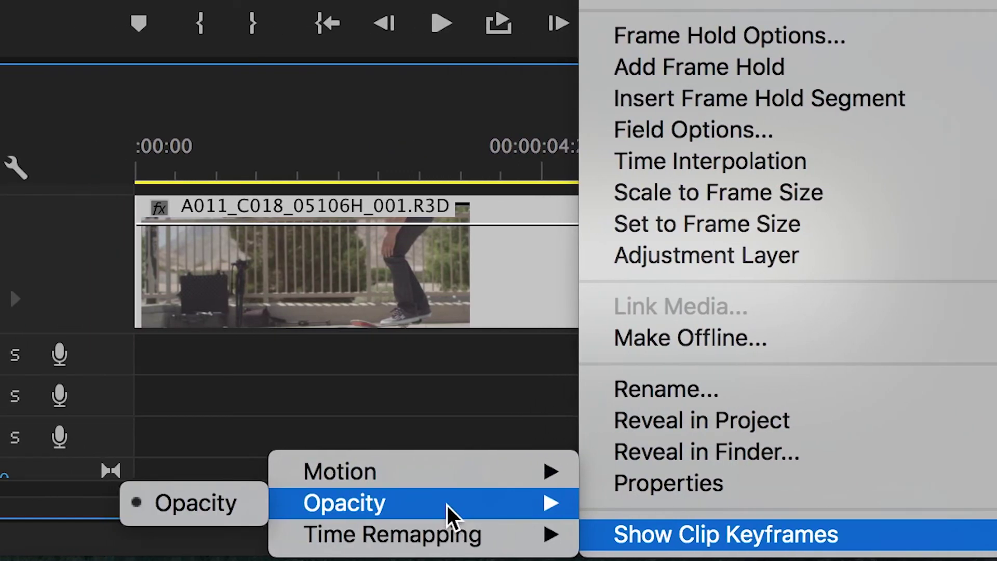
mouse_move(418, 537)
click(235, 534)
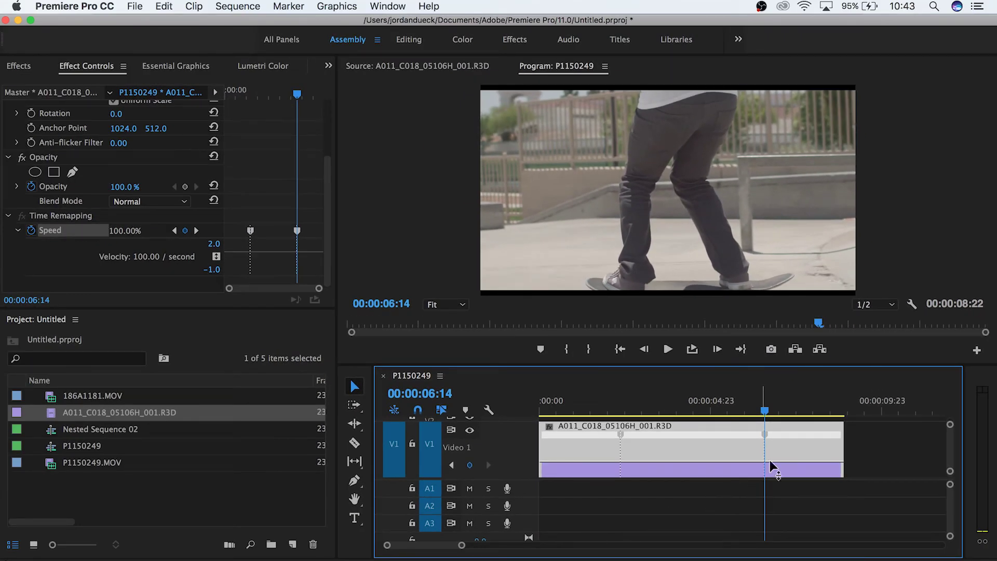
Add a speed keyframe on the clip's Time Remapping line, undoing a stray speed drag
super+click(808, 468)
drag(670, 468, 668, 500)
key(cmd+z)
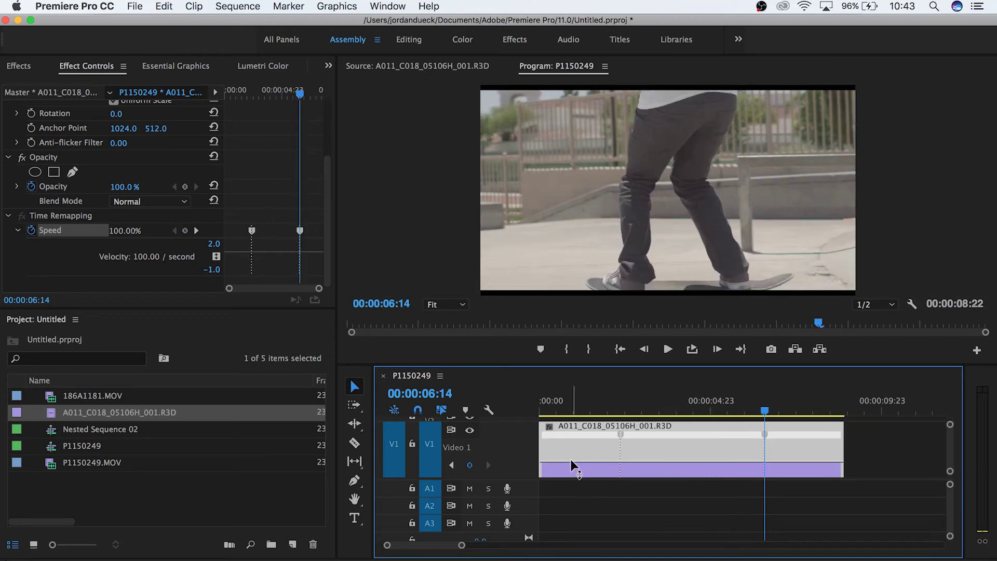
Raise the first and last speed sections to about 194% and 200%, then play from the start
drag(573, 464, 574, 455)
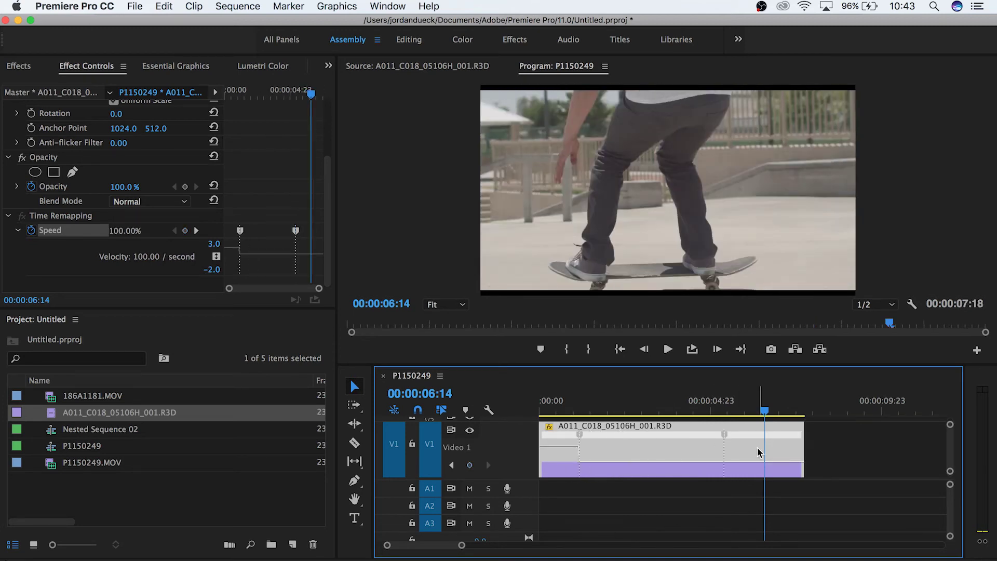
drag(753, 452, 753, 448)
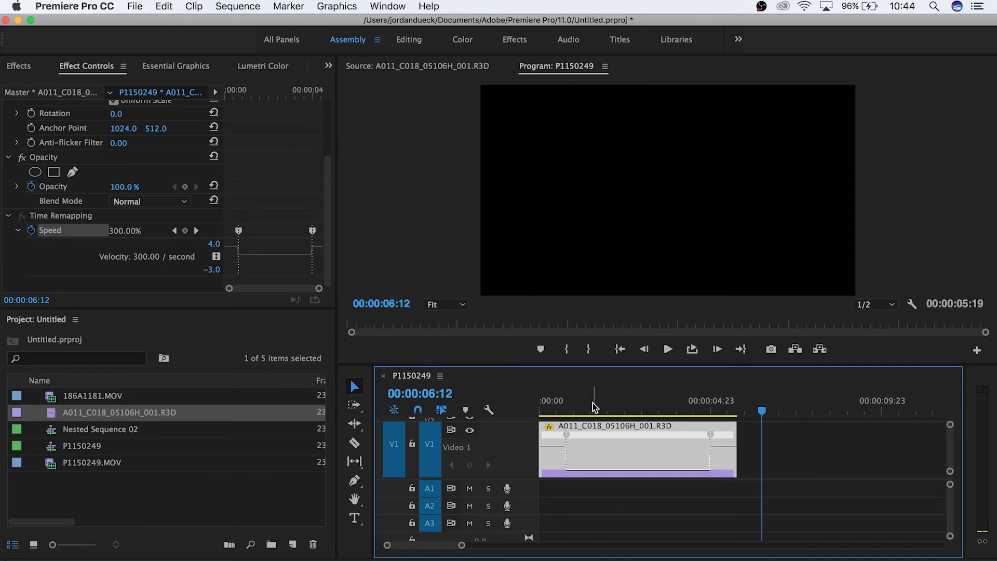
key(Home)
click(792, 469)
key(space)
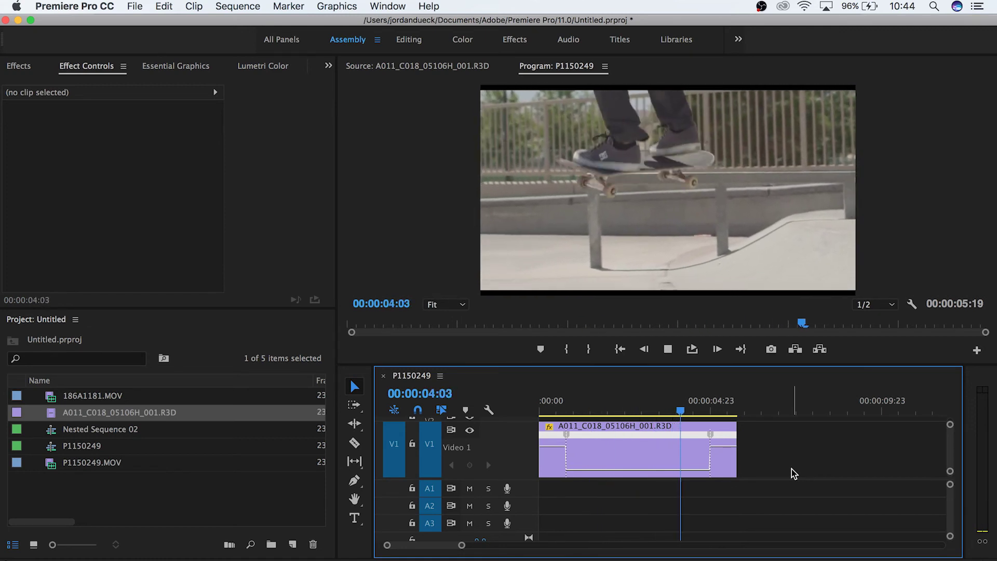
Split the first speed keyframe into a ramp and curve it with its bezier handle
drag(566, 434, 607, 432)
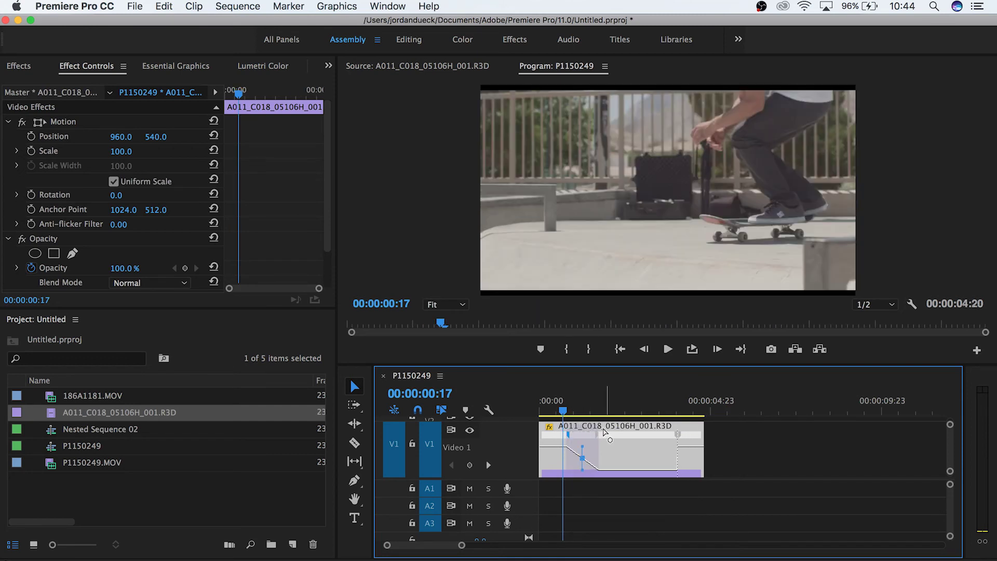
drag(591, 468, 597, 463)
scroll(312, 212, down, 3)
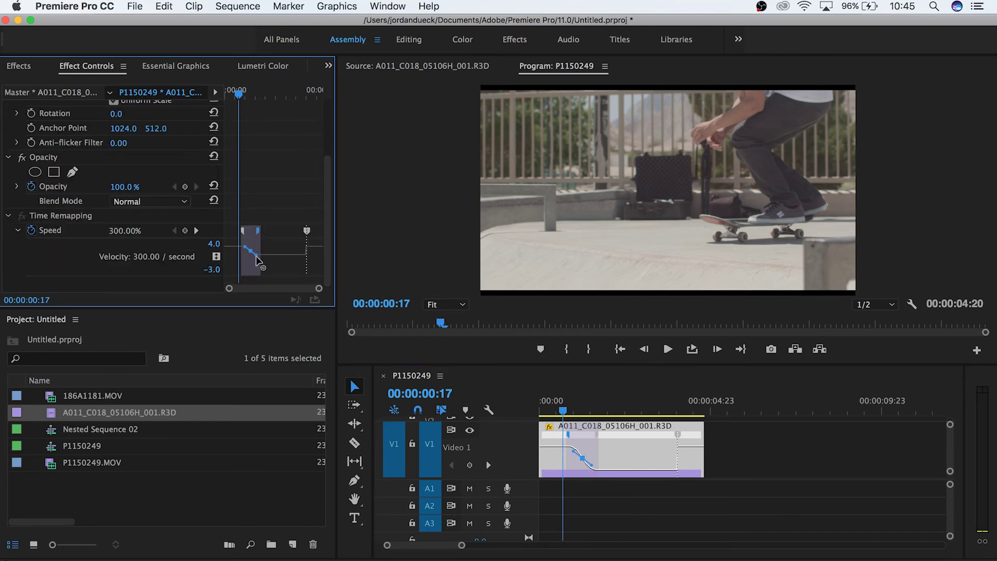
Review the speed ramp in playback and lengthen its transition
click(738, 465)
key(space)
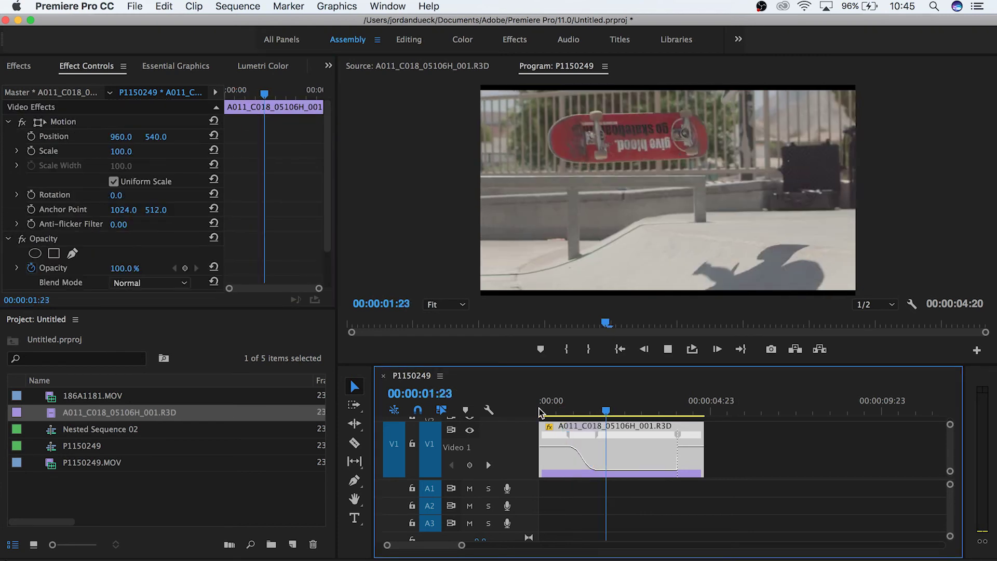
key(space)
drag(601, 442, 626, 443)
Play the retimed clip, then scrub to the mid-trick frame at 00:00:01:17
click(569, 413)
key(space)
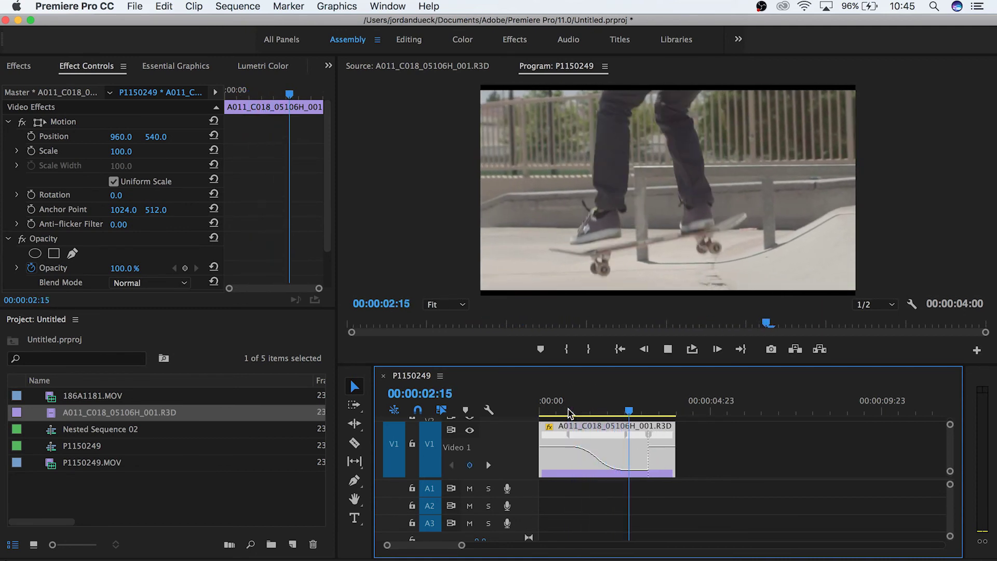
key(ctrl+z)
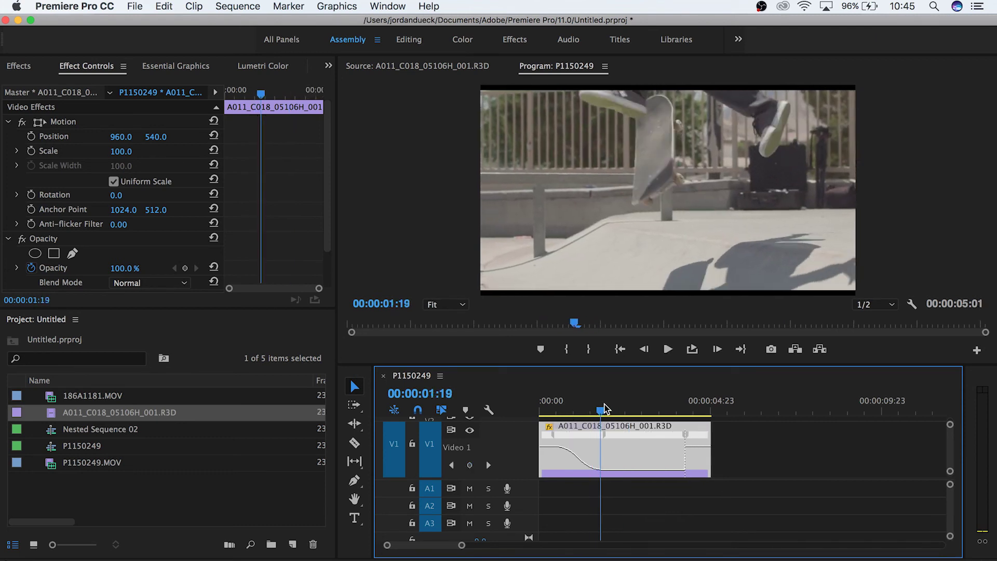
click(611, 409)
drag(611, 409, 599, 412)
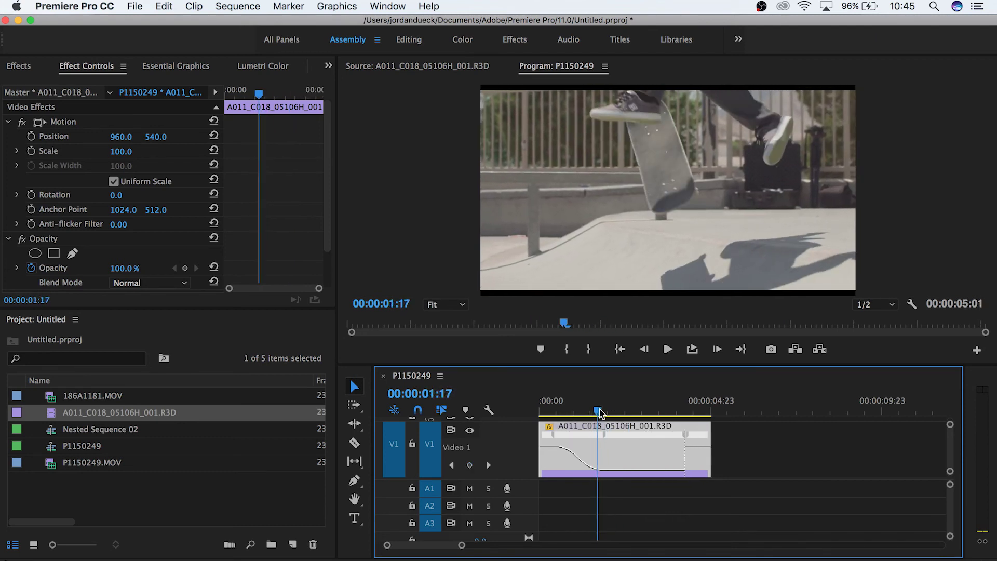
Add a Frame Hold at 00:00:01:17 and play the result back
right_click(604, 448)
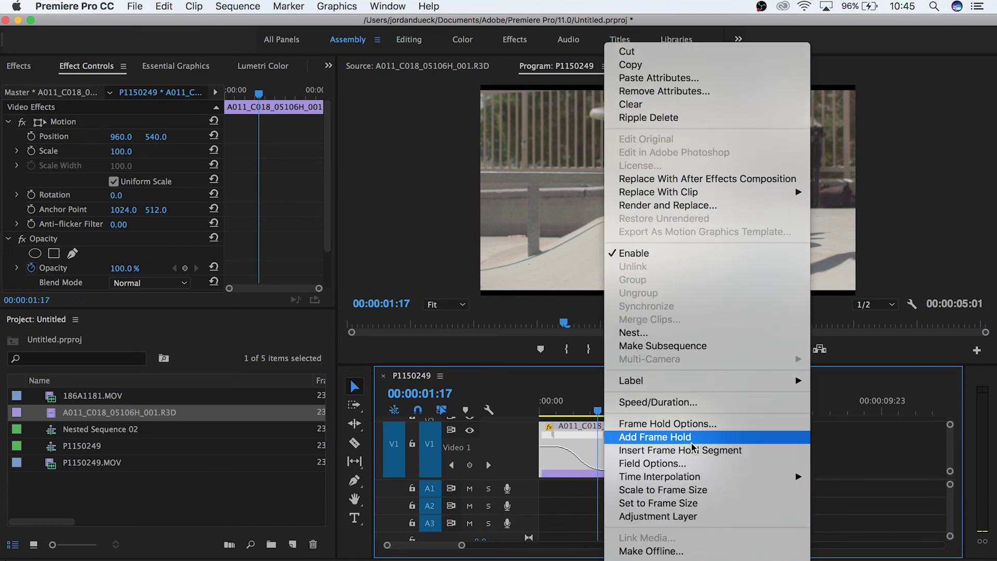
click(670, 437)
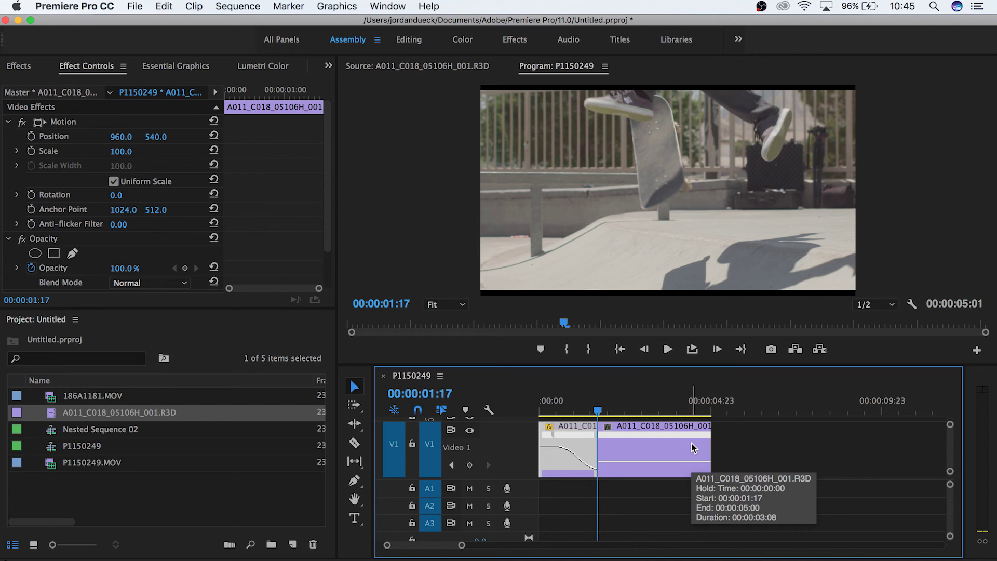
click(552, 412)
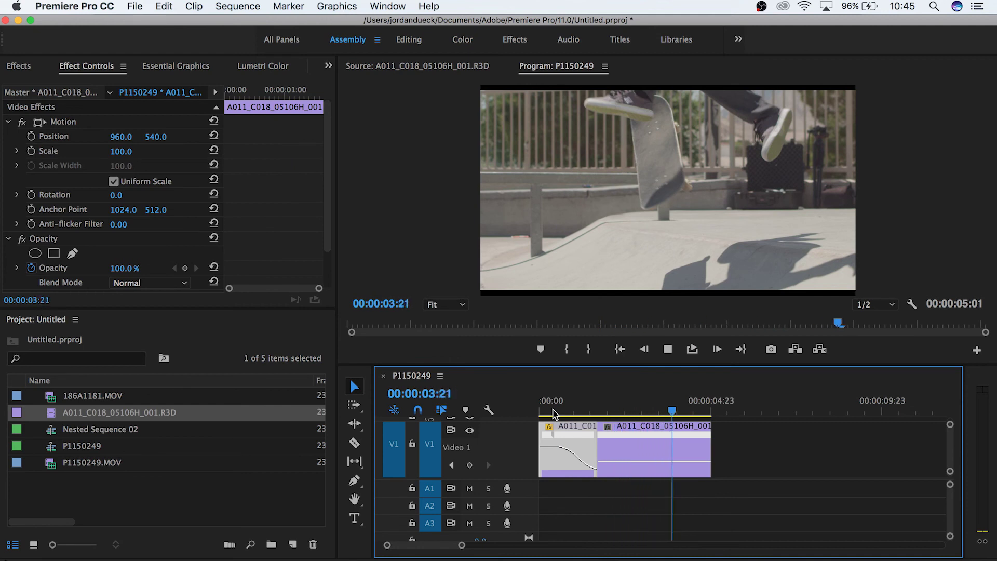
key(space)
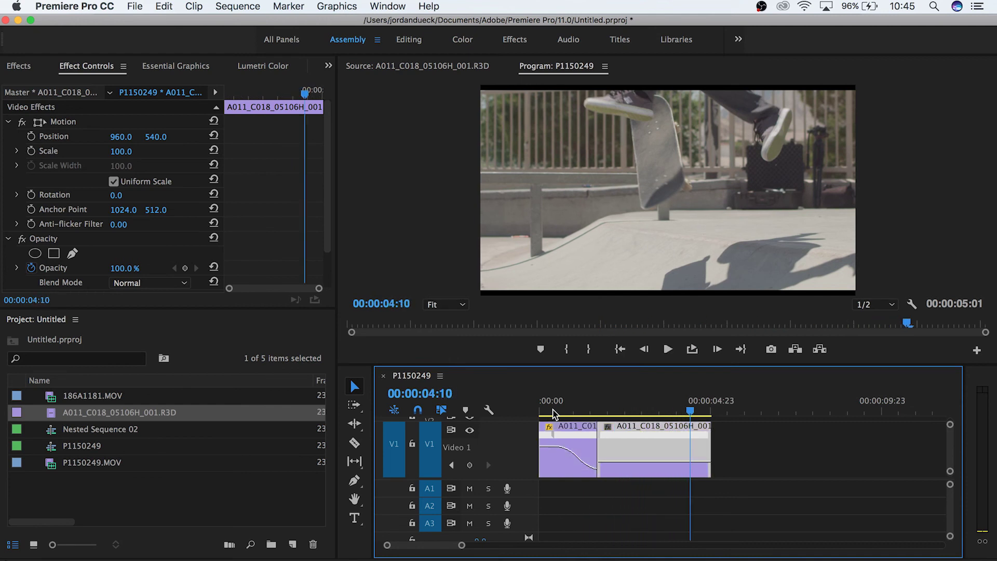
Insert a Frame Hold Segment at 00:00:02:05 where the board is upside down
drag(706, 446, 921, 456)
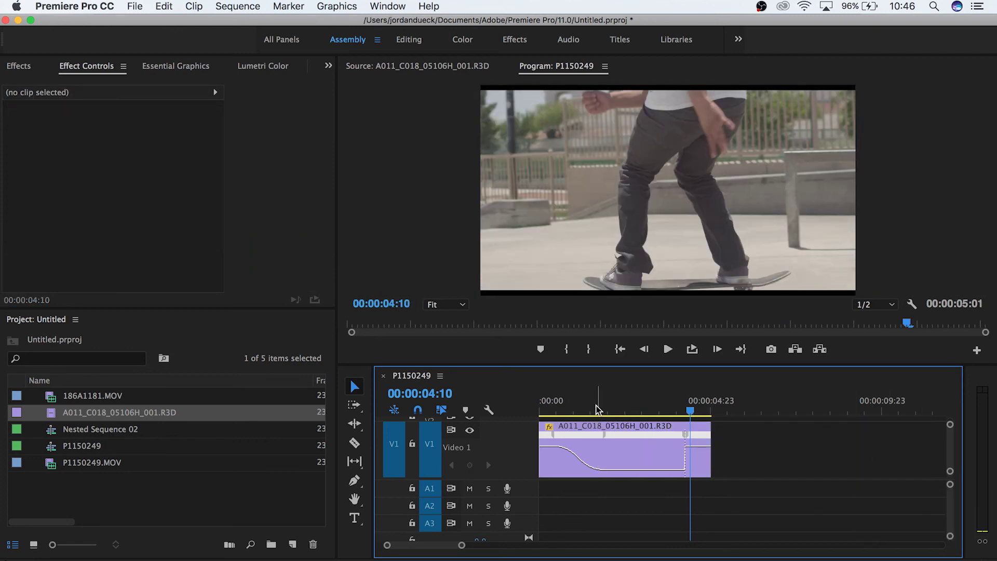
mouse_move(597, 410)
mouse_down()
mouse_move(610, 408)
mouse_move(577, 408)
mouse_move(614, 410)
mouse_up()
right_click(620, 443)
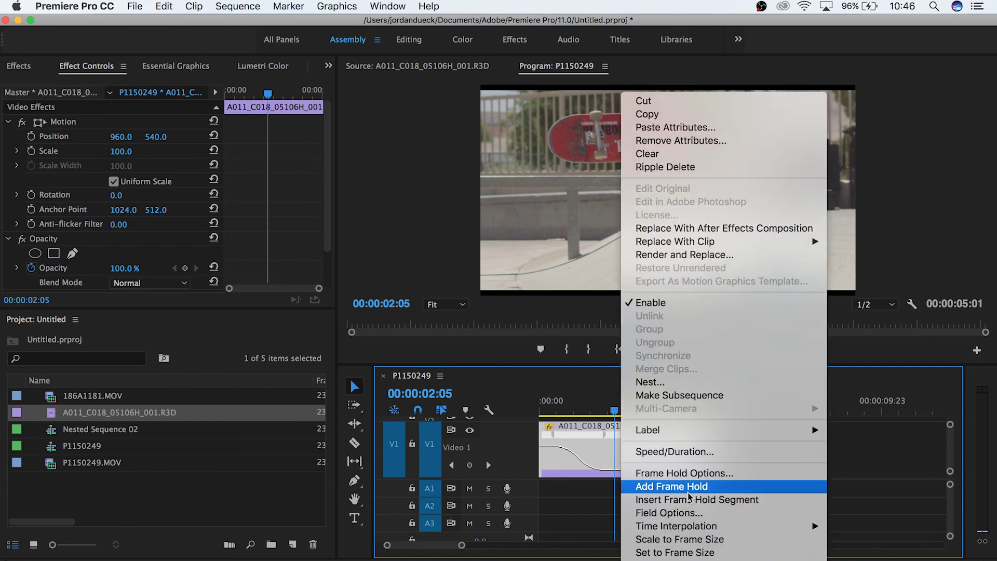
click(689, 499)
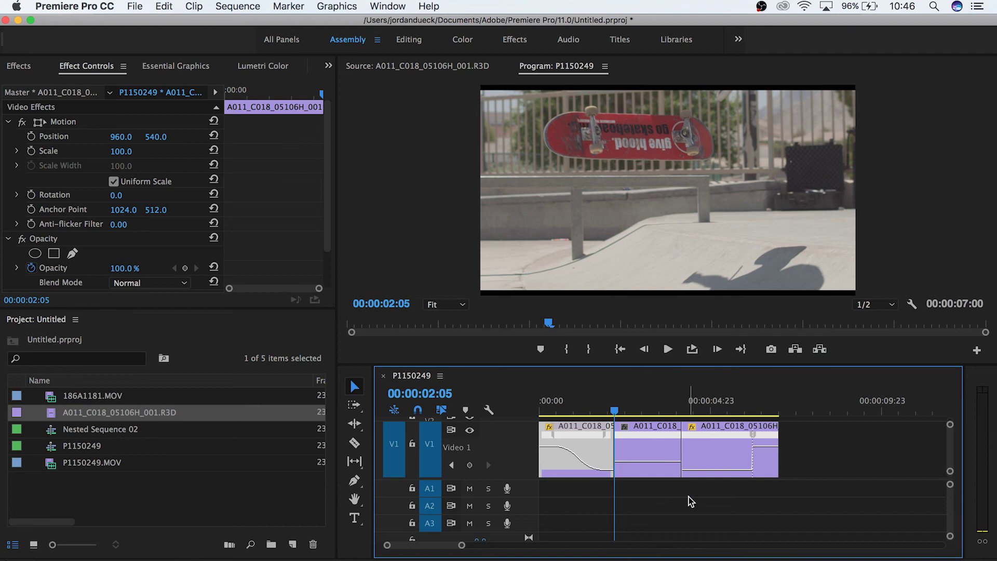
Adjust the frozen segment's length and play the sequence from the start
mouse_move(673, 453)
mouse_down()
mouse_move(625, 454)
mouse_move(693, 430)
mouse_move(680, 434)
mouse_up()
drag(552, 406, 509, 407)
key(space)
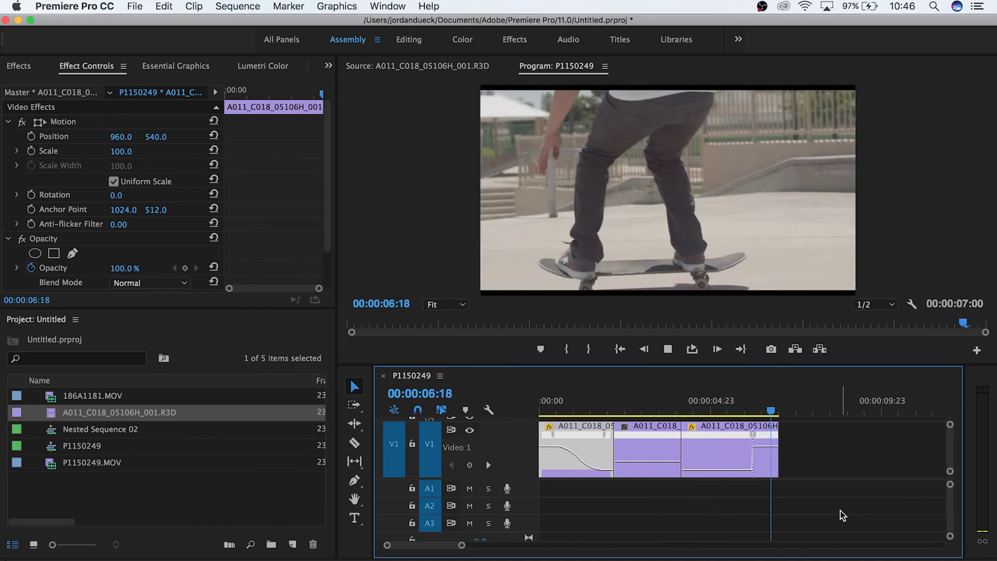
Trim the hold segment's out point shorter, select the following clip piece, and play the sequence
drag(675, 443, 653, 453)
click(682, 453)
key(space)
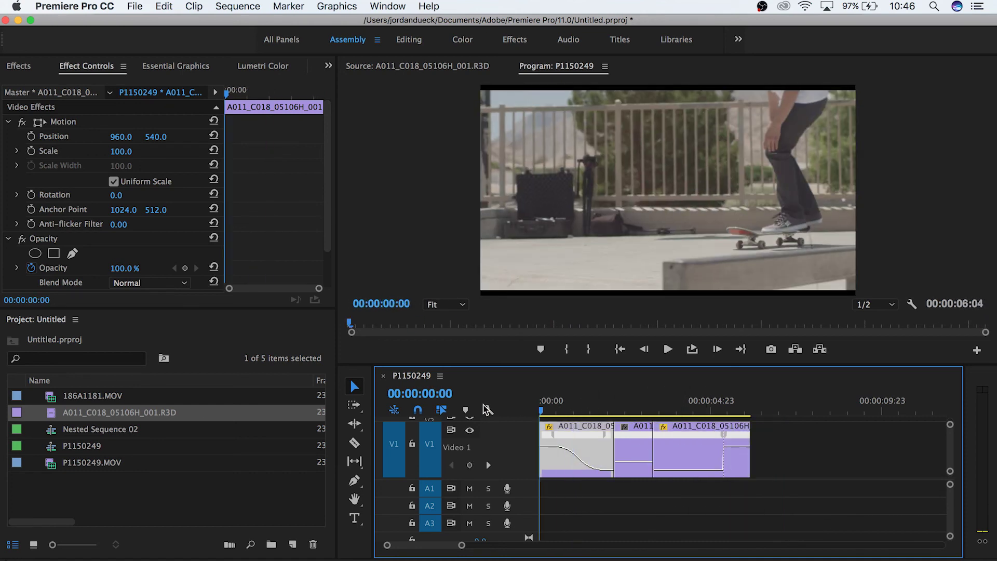